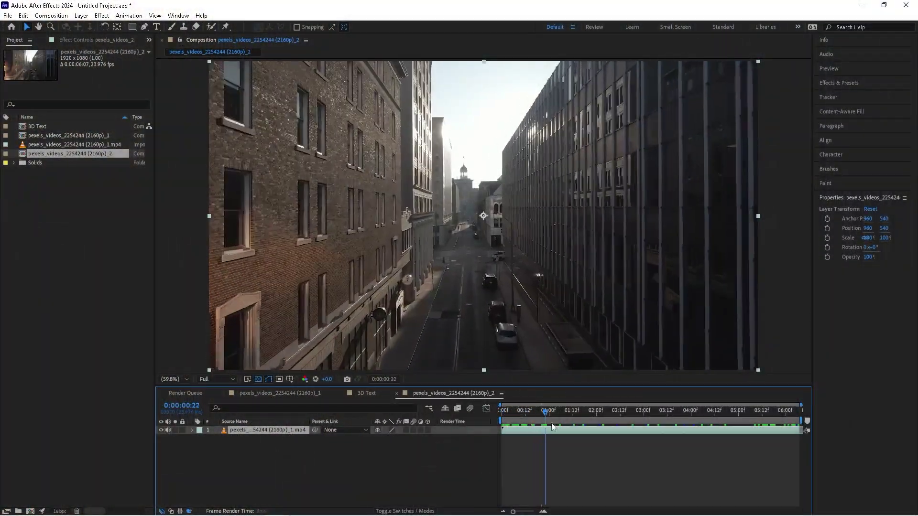
# Apply Track Camera to the drone footage with Shot Type set to Variable Zoom and Advanced options shown
pyautogui.moveTo(552, 423); pyautogui.dragTo(498, 448)
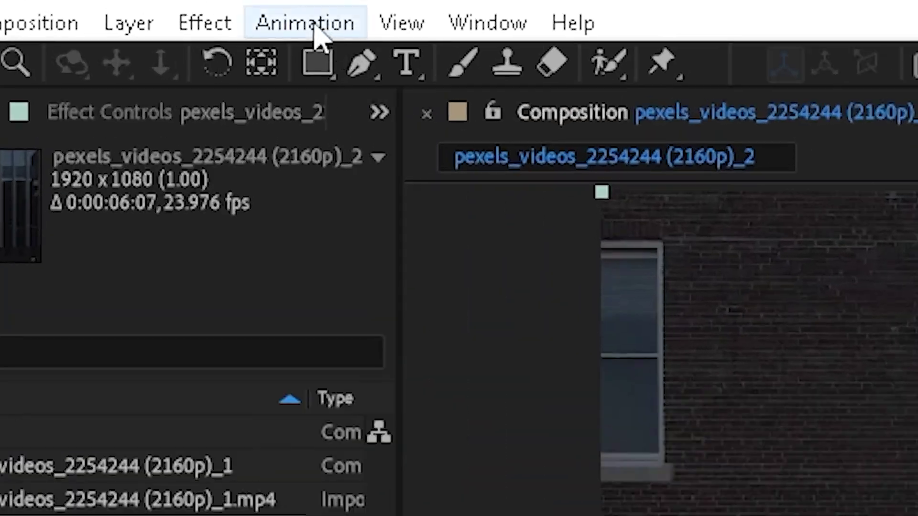
pyautogui.click(132, 16)
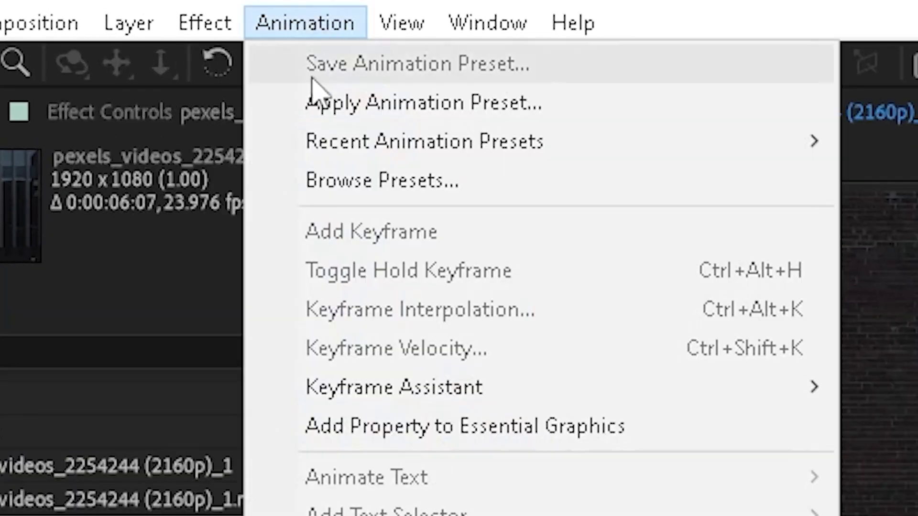
pyautogui.moveTo(132, 47)
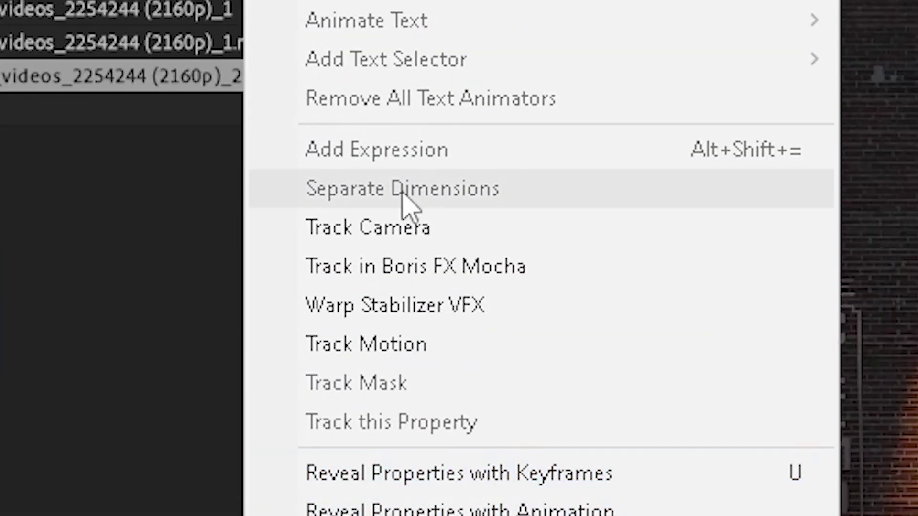
pyautogui.click(412, 235)
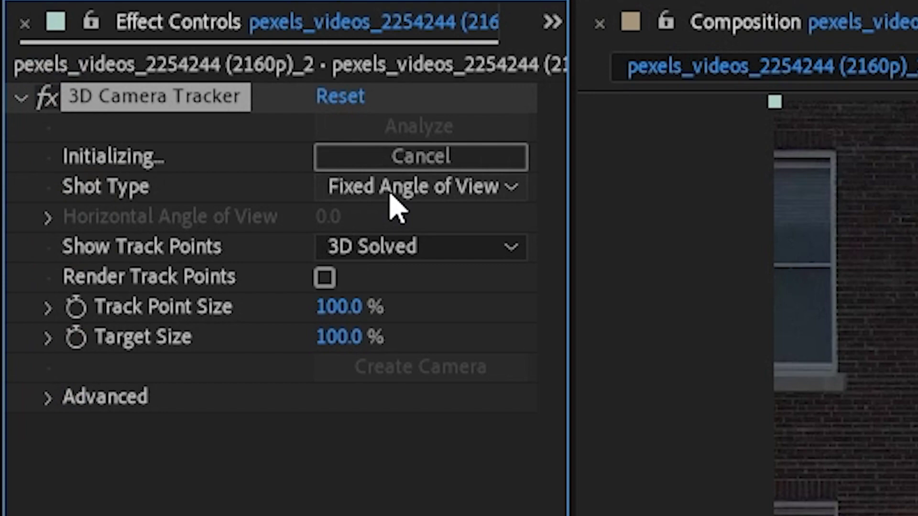
pyautogui.click(388, 186)
pyautogui.click(396, 269)
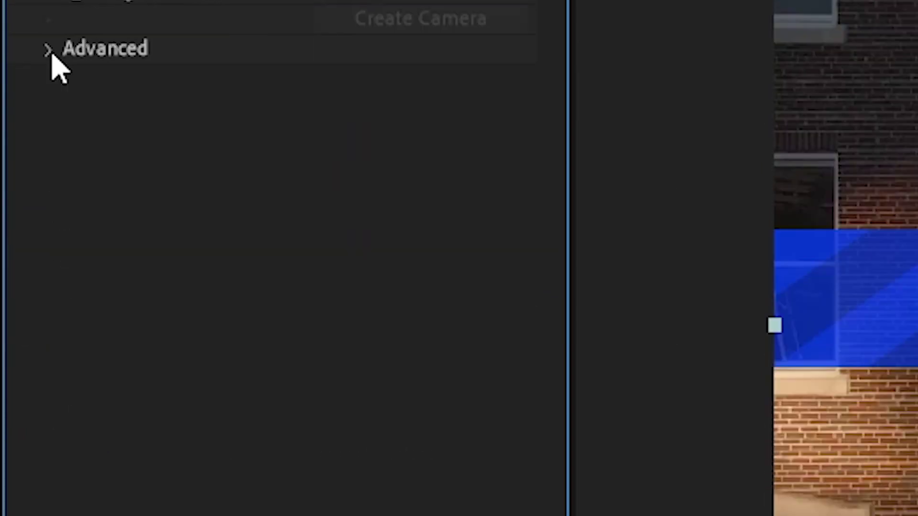
pyautogui.click(48, 397)
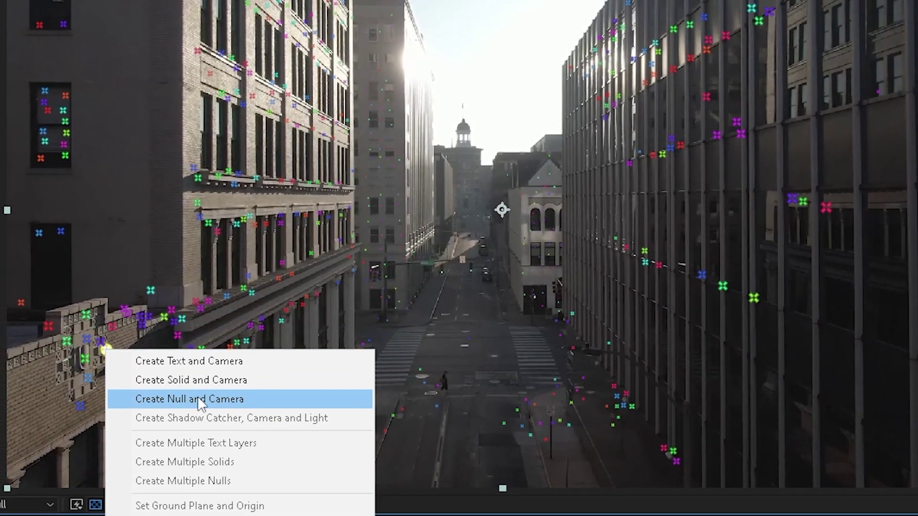
# Create Track Null 1 and a 3D Tracker Camera from the track points, then reveal the null's Scale
pyautogui.click(194, 399)
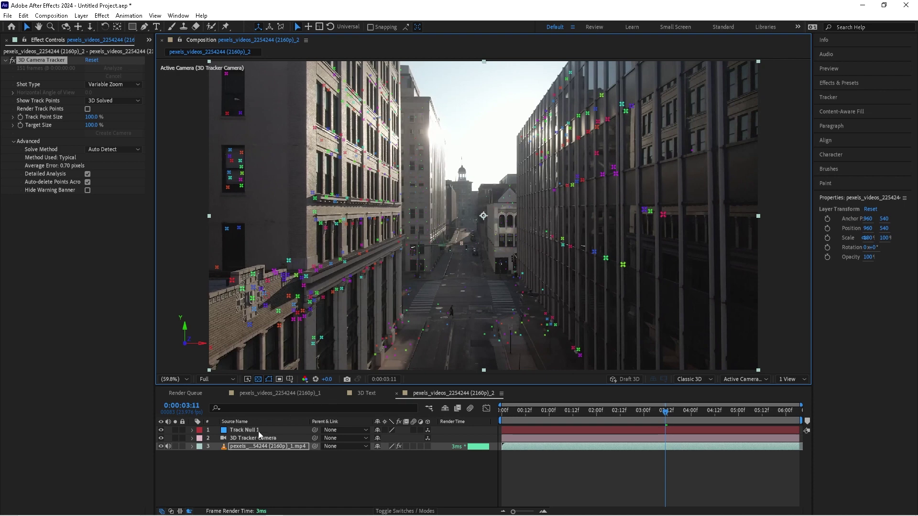
pyautogui.click(246, 431)
pyautogui.press('s')
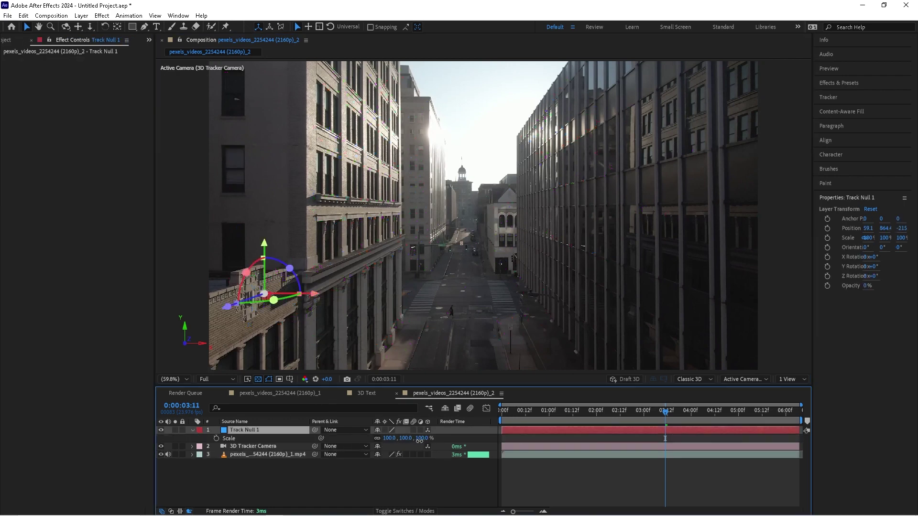
# Add a text layer reading 'foodfitevfx' on the first line and 'presents' on the second
pyautogui.click(262, 472)
pyautogui.click(156, 27)
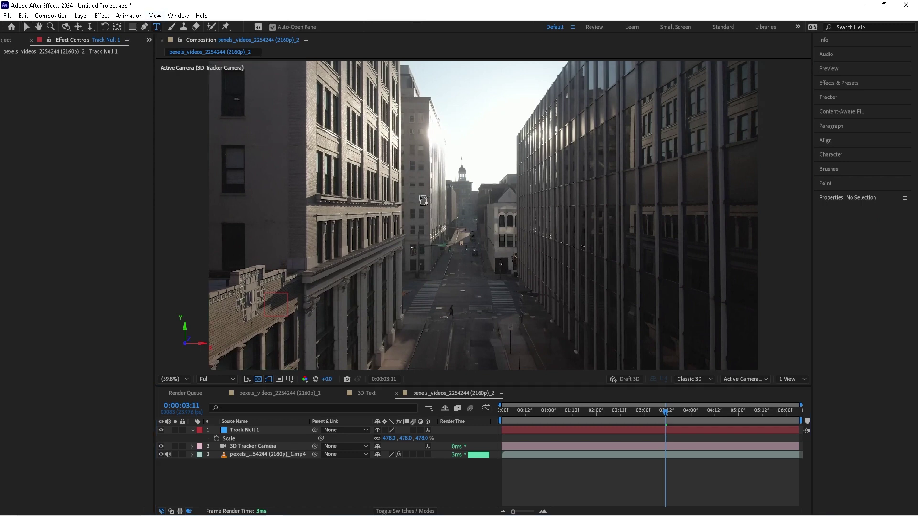
pyautogui.click(401, 203)
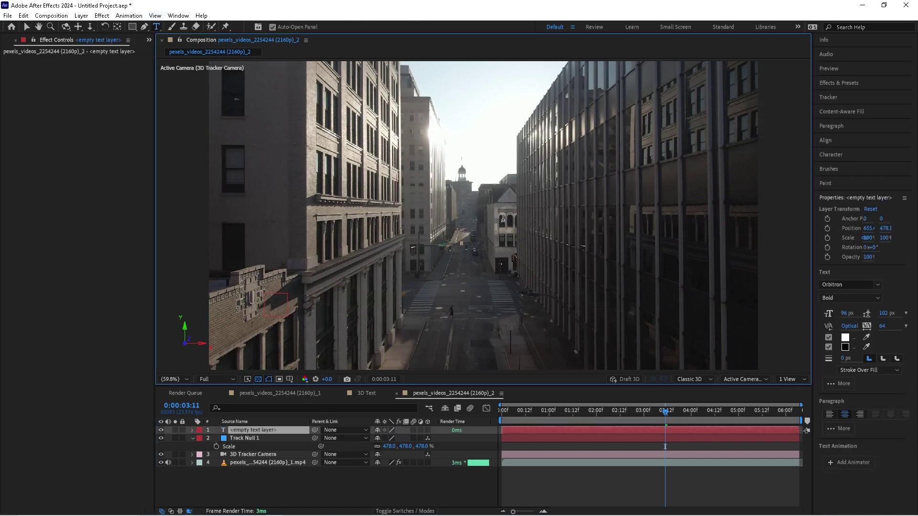
pyautogui.write('foodfite')
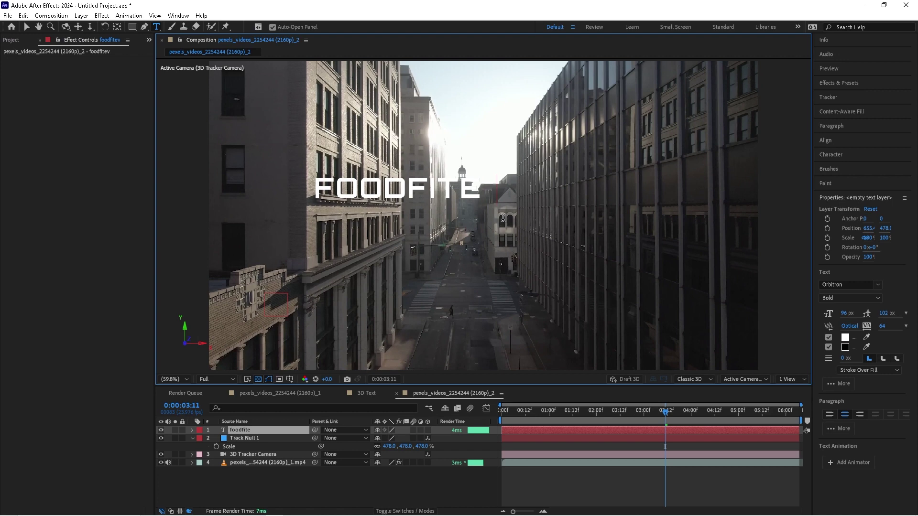
pyautogui.write('vfx pre')
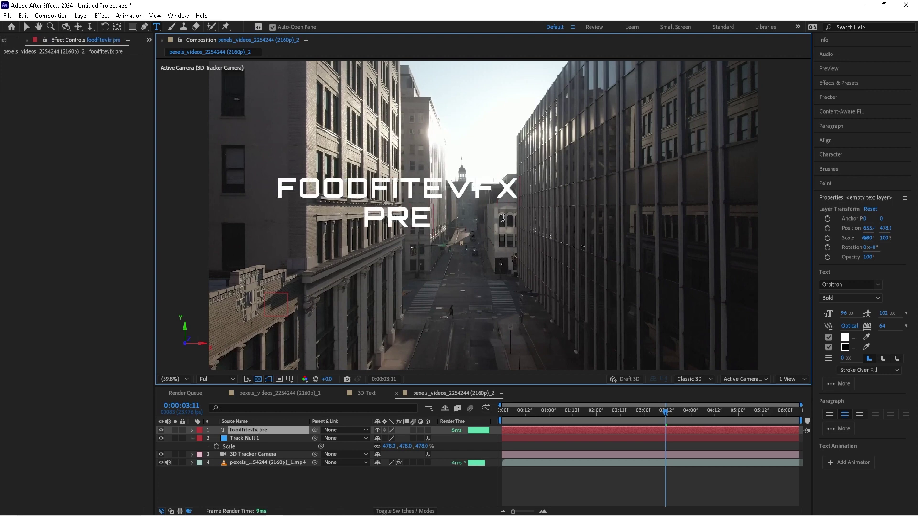
pyautogui.press('Return')
pyautogui.write('presents')
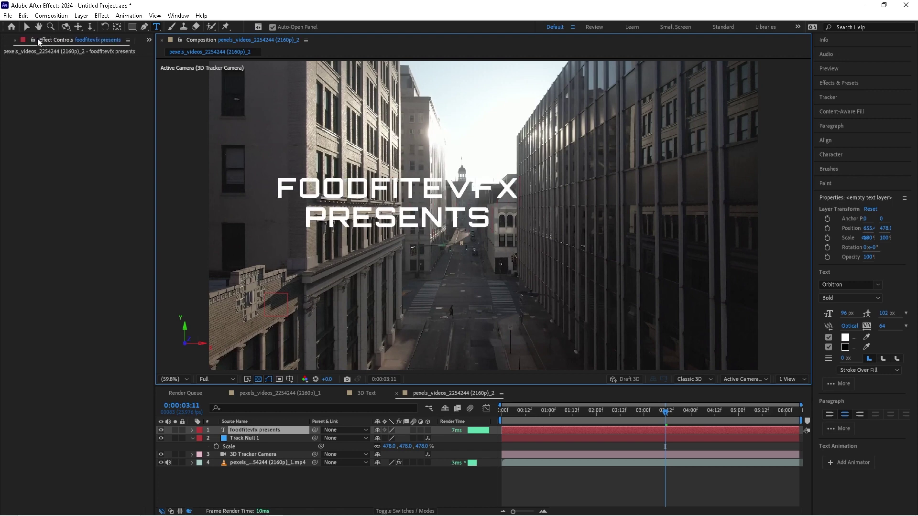
pyautogui.press('Escape')
# Create a new solid layer named 'Element'
pyautogui.press('v')
pyautogui.rightClick(271, 472)
pyautogui.moveTo(327, 364)
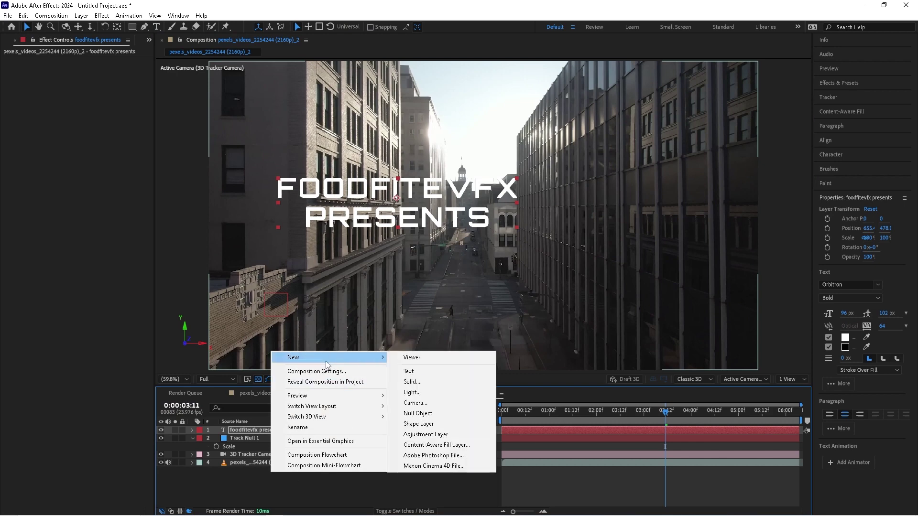
pyautogui.click(418, 383)
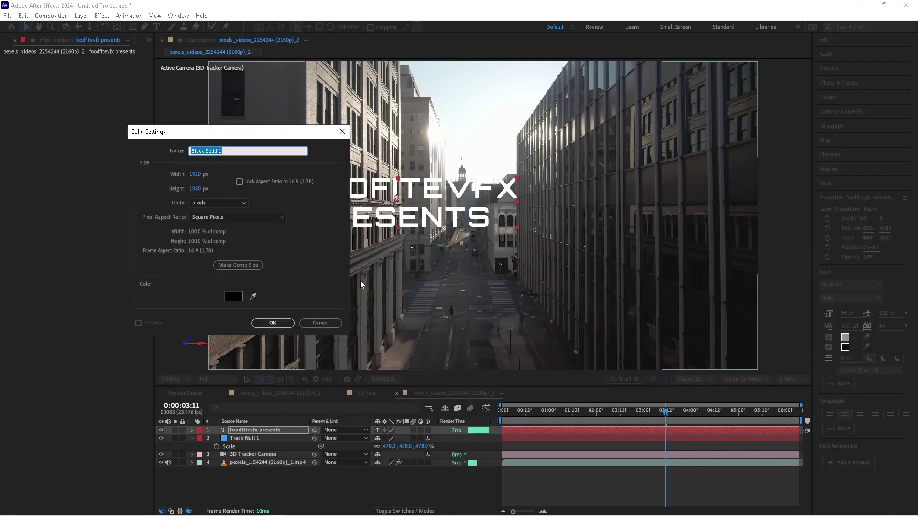
pyautogui.write('Element')
pyautogui.press('Return')
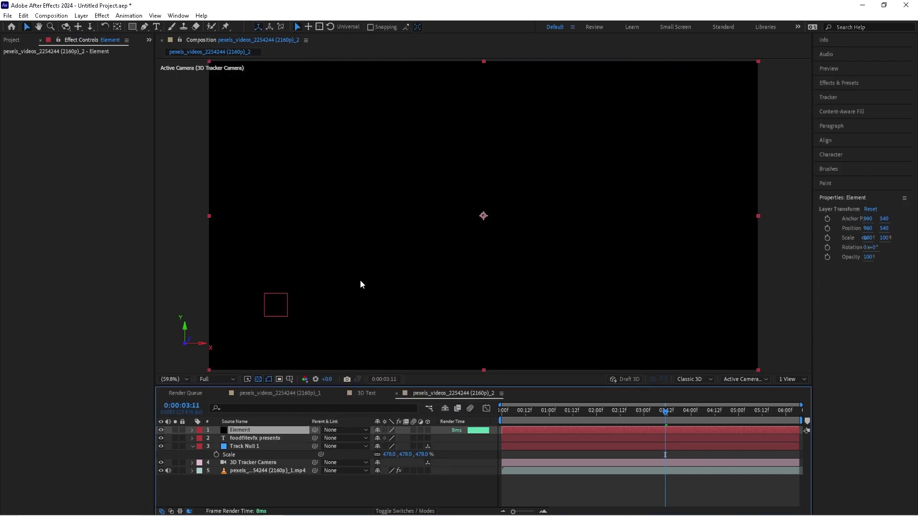
# Apply the Element effect and set Custom Text and Masks Path Layer 1 to the title text layer
pyautogui.hotkey('ctrl', 'space')
pyautogui.write('element')
pyautogui.press('Return')
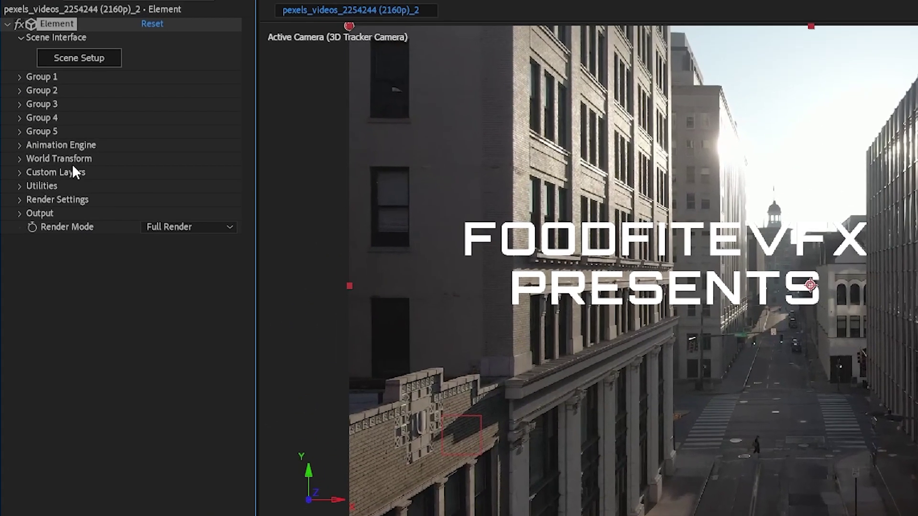
pyautogui.click(19, 172)
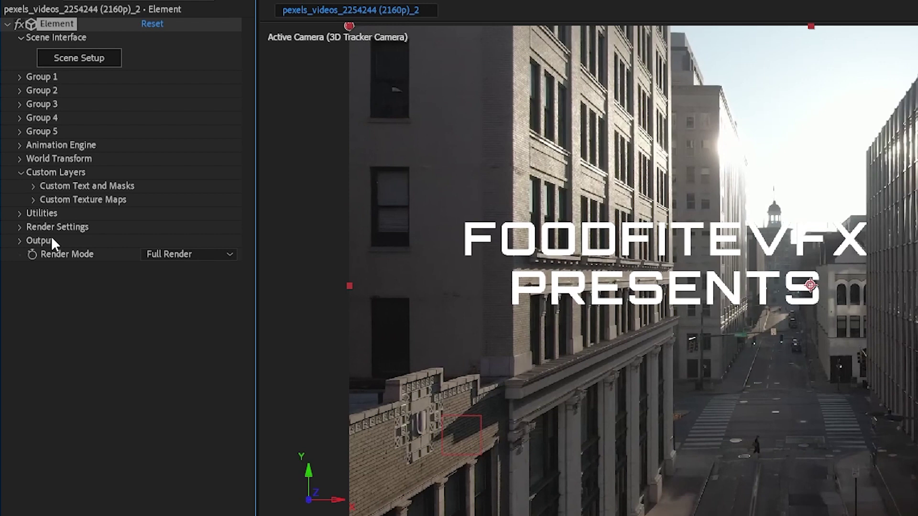
pyautogui.click(33, 185)
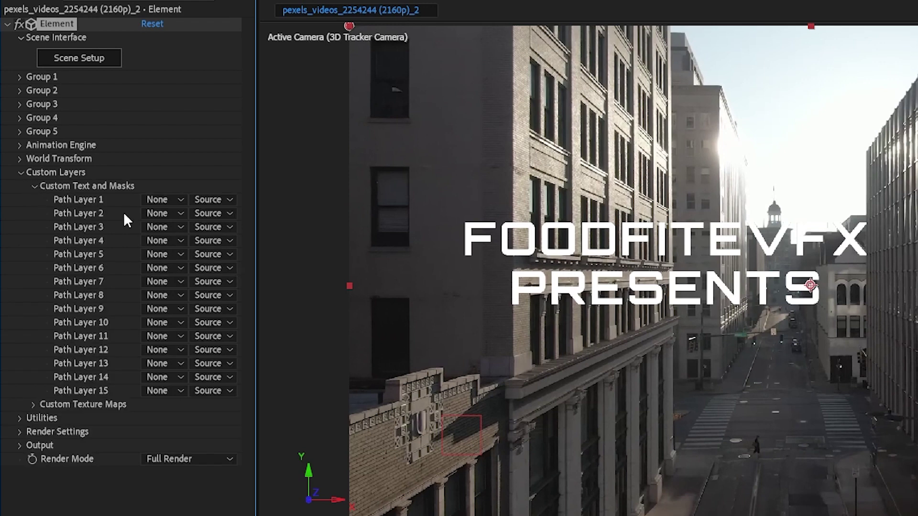
pyautogui.click(160, 213)
pyautogui.click(185, 258)
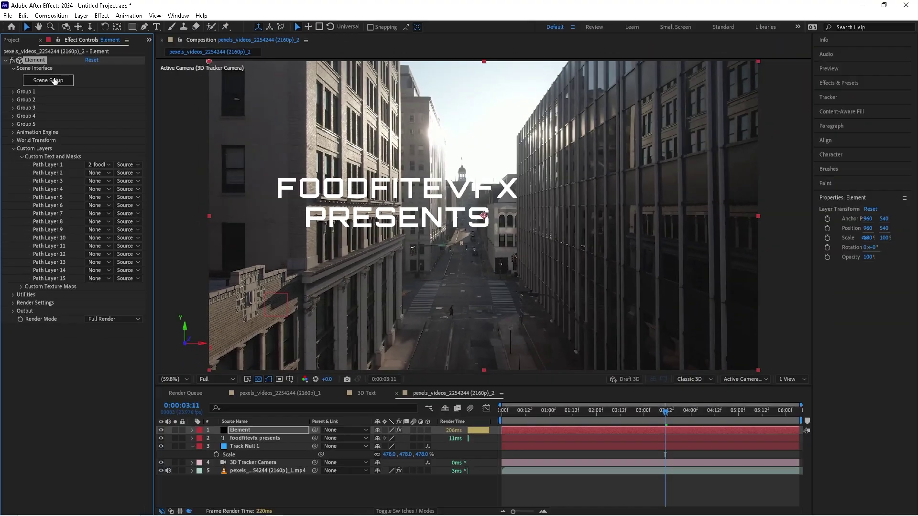
# In Element's Scene Setup, extrude the title into 3D text
pyautogui.click(48, 80)
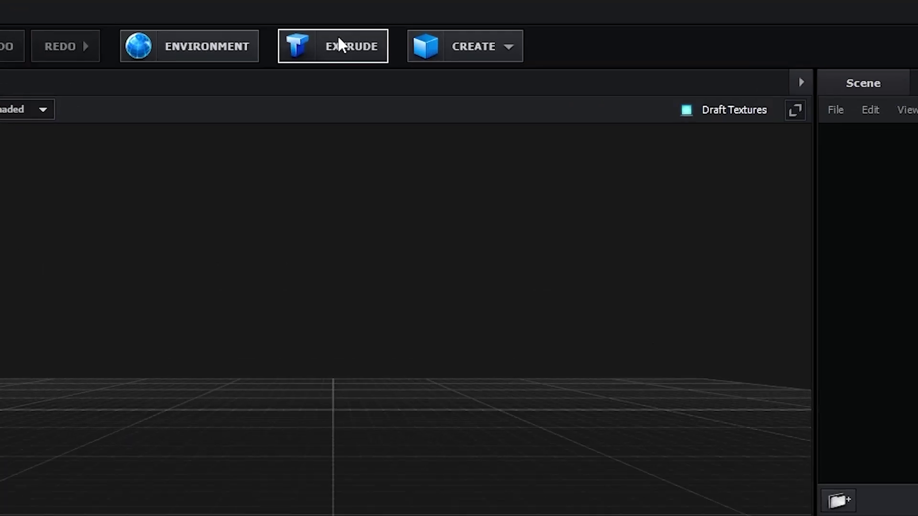
pyautogui.click(252, 41)
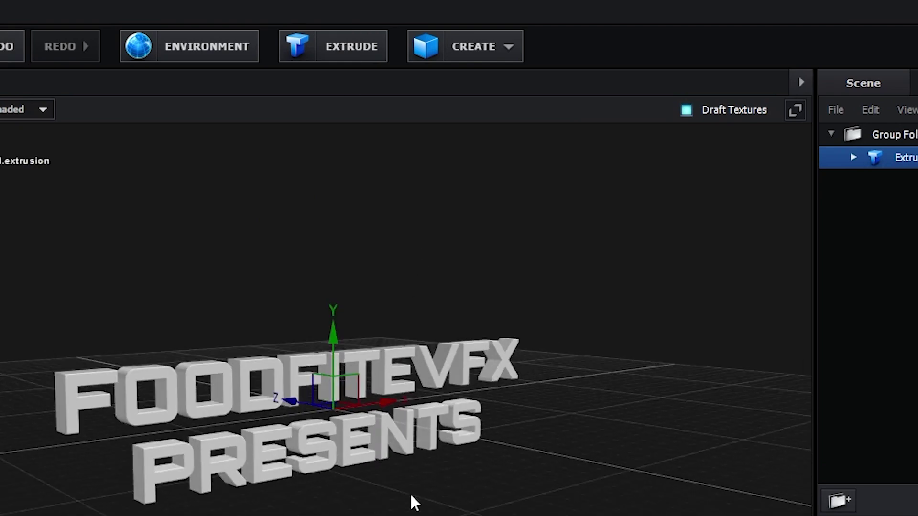
pyautogui.scroll(5, 416, 502)
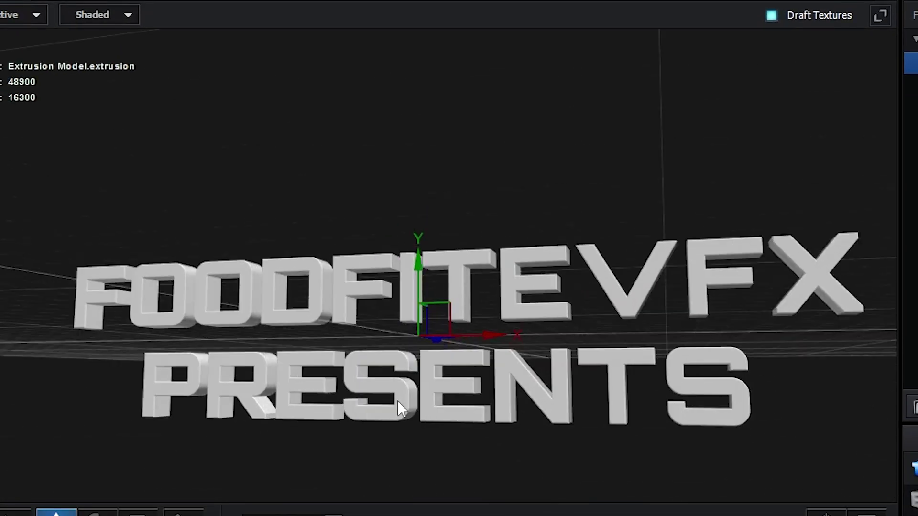
pyautogui.moveTo(397, 400); pyautogui.dragTo(389, 434)
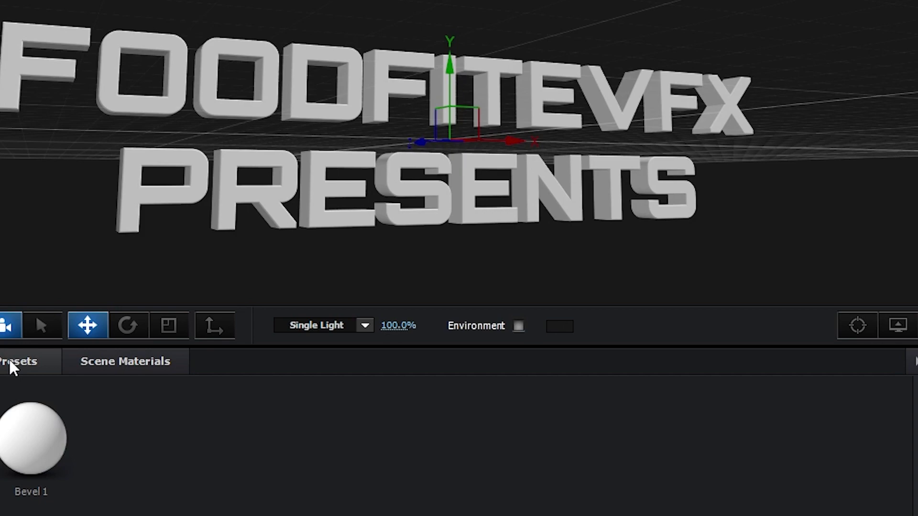
# Apply the V1_Bevels Carved material, set bevel scale to about 0.54, and confirm with OK
pyautogui.click(12, 366)
pyautogui.click(26, 386)
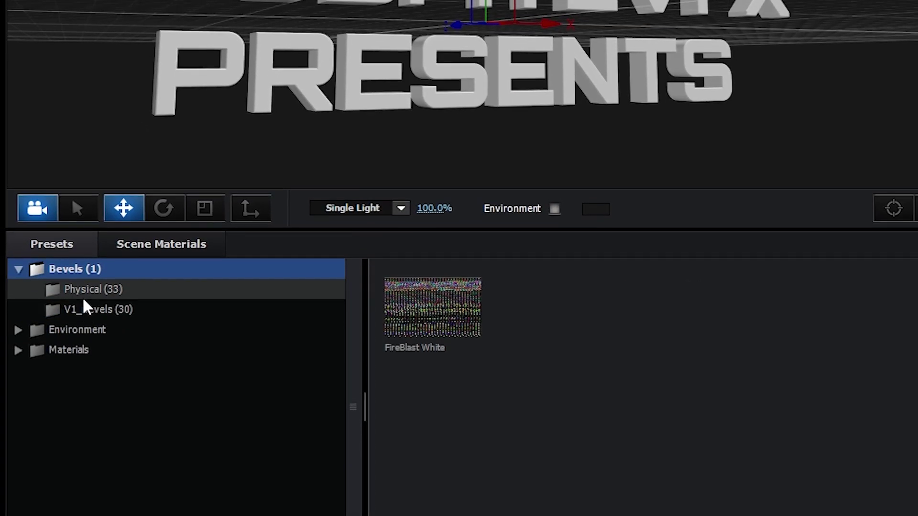
pyautogui.click(90, 310)
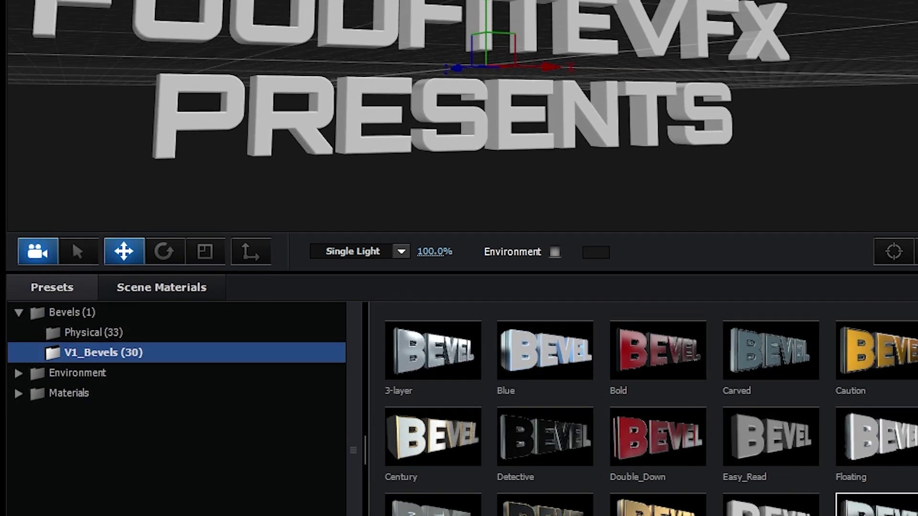
pyautogui.scroll(-3, 596, 70)
pyautogui.moveTo(594, 21); pyautogui.dragTo(582, 110)
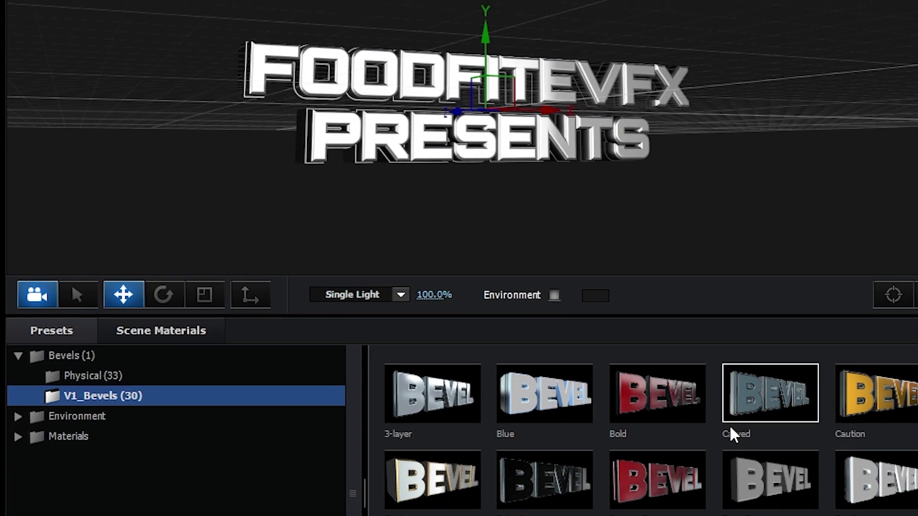
pyautogui.doubleClick(733, 433)
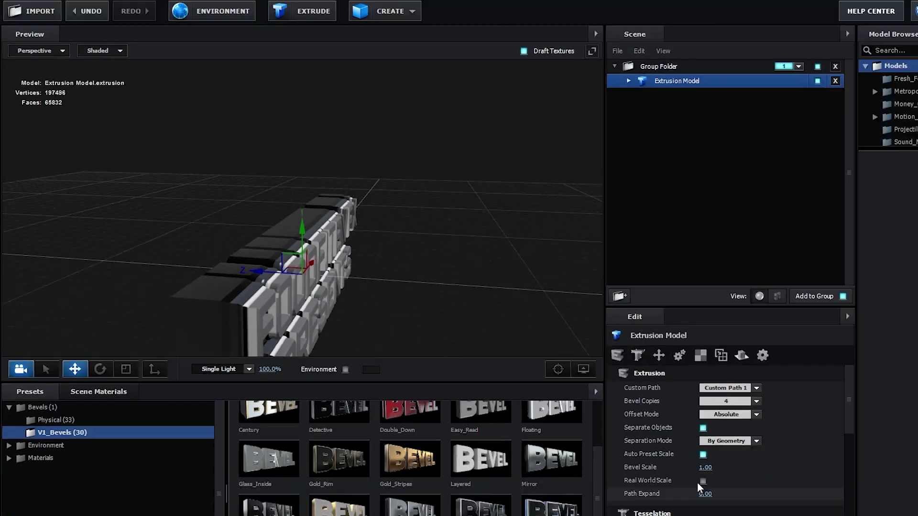
pyautogui.moveTo(566, 420); pyautogui.dragTo(567, 419)
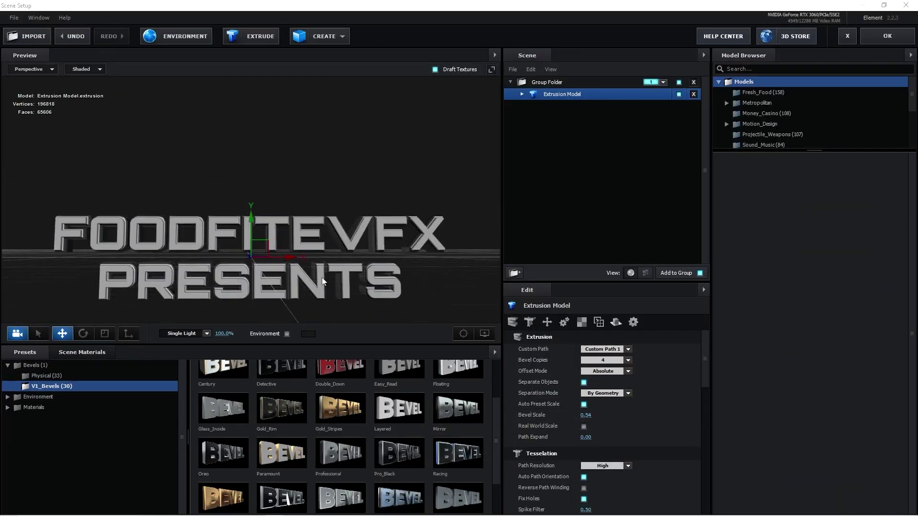
pyautogui.moveTo(322, 277)
pyautogui.mouseDown()
pyautogui.moveTo(336, 286)
pyautogui.moveTo(324, 286)
pyautogui.mouseUp()
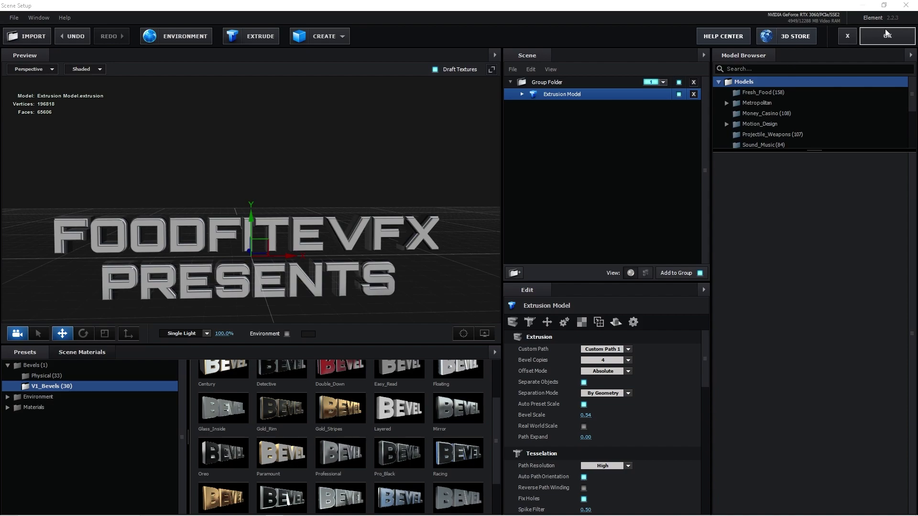
pyautogui.click(884, 42)
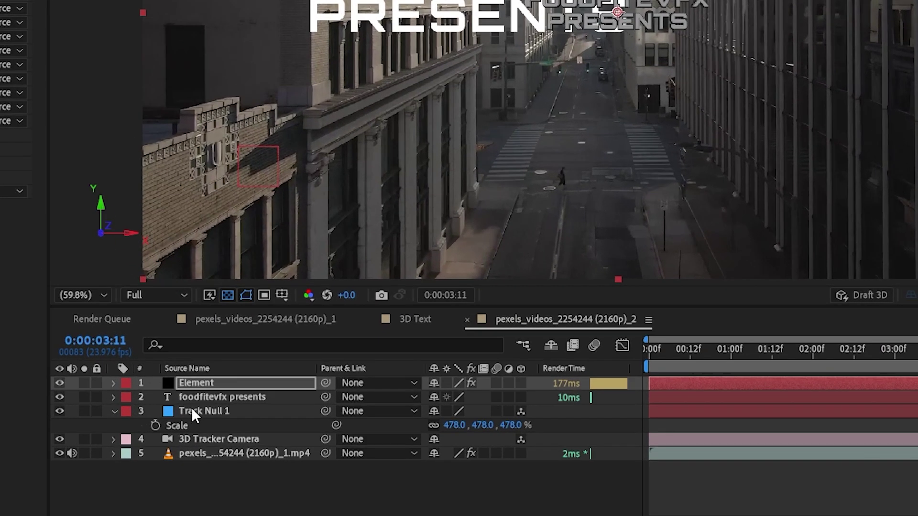
# Reveal Track Null 1's Position values 59.1, 864.4, -215.7
pyautogui.click(243, 446)
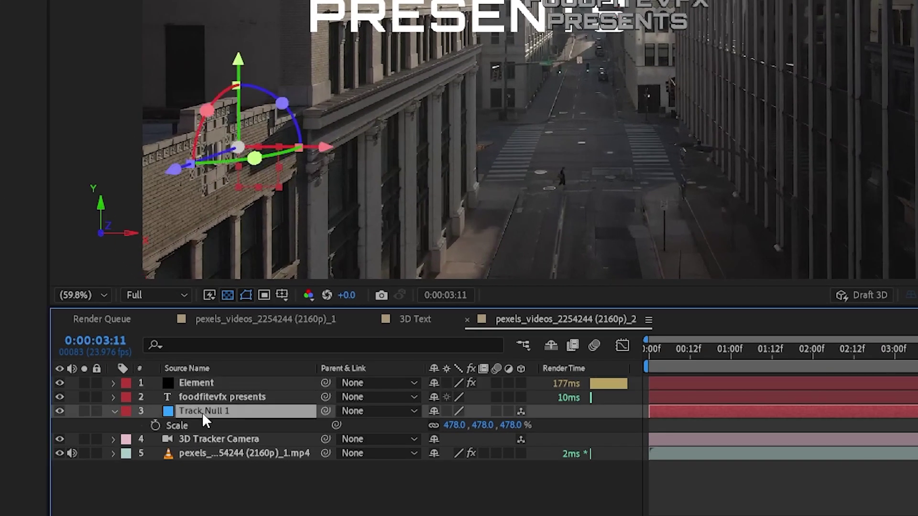
pyautogui.press('p')
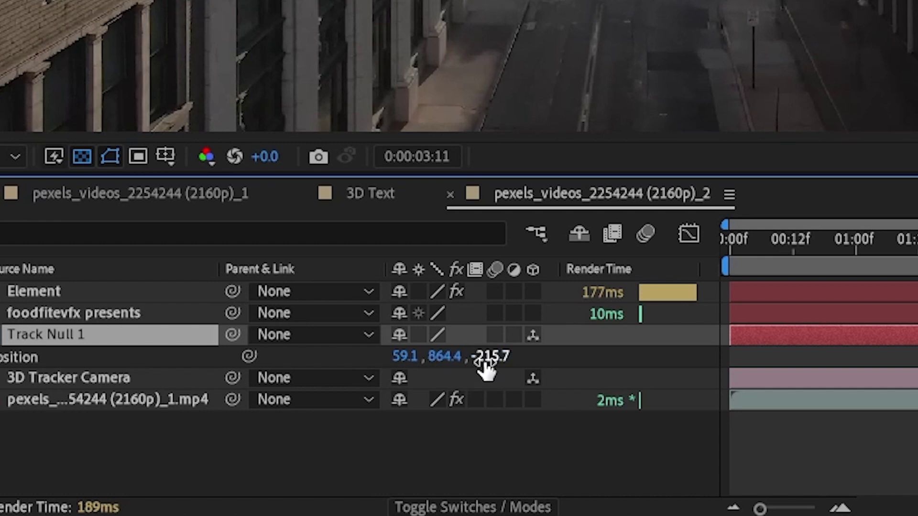
# Set Element Group 1's Particle Replicator position to 59.1, 864.4, -215.7
pyautogui.click(45, 292)
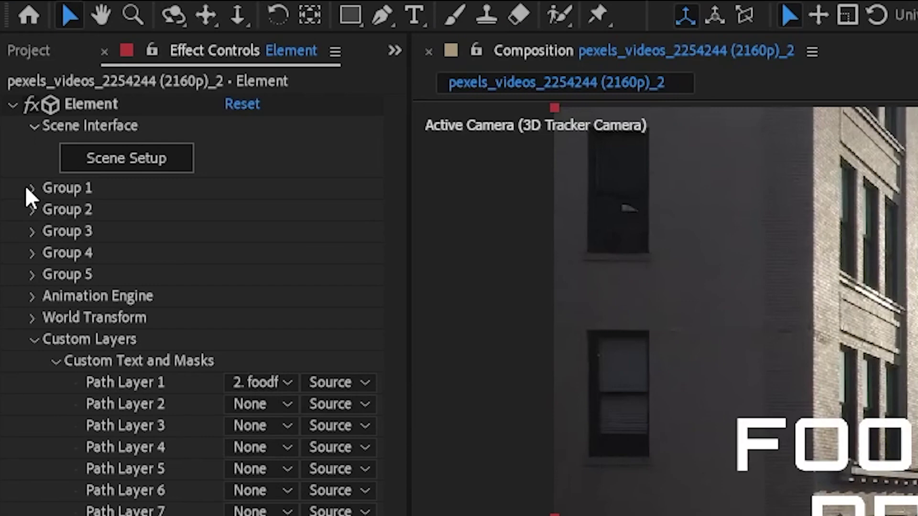
pyautogui.click(32, 188)
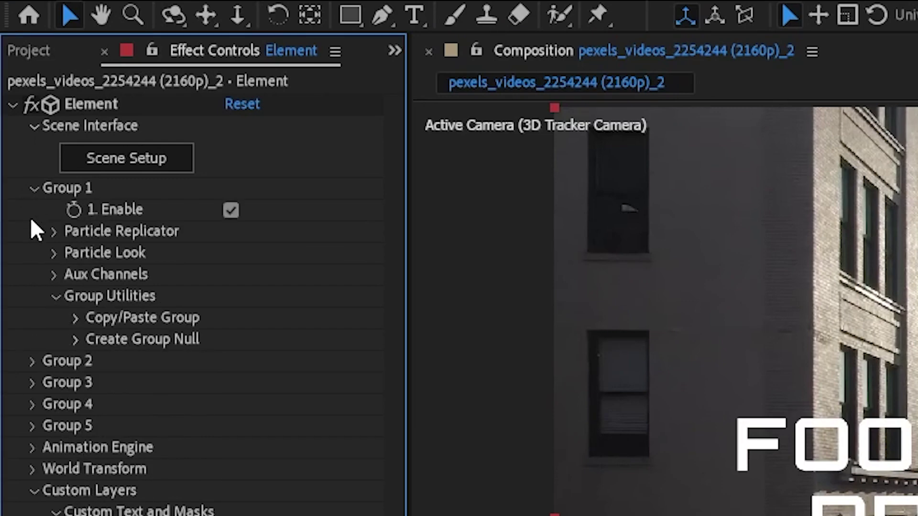
pyautogui.click(55, 232)
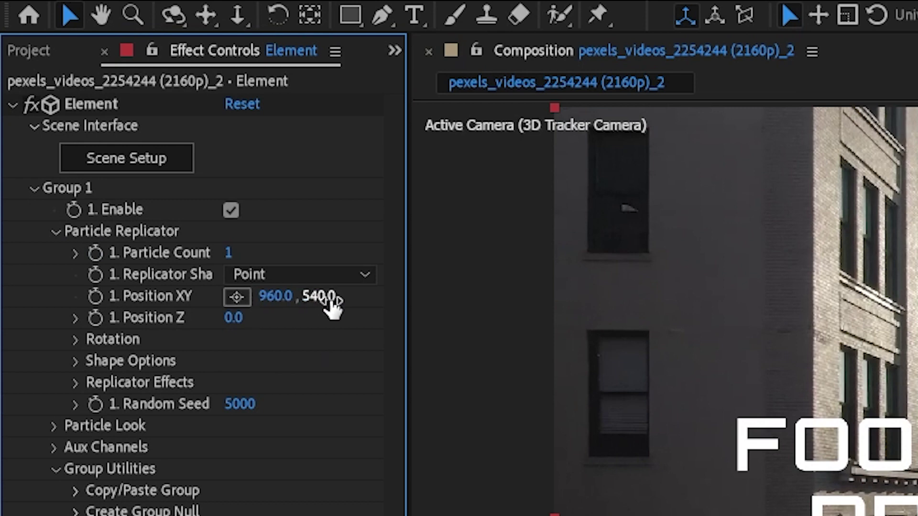
pyautogui.click(266, 297)
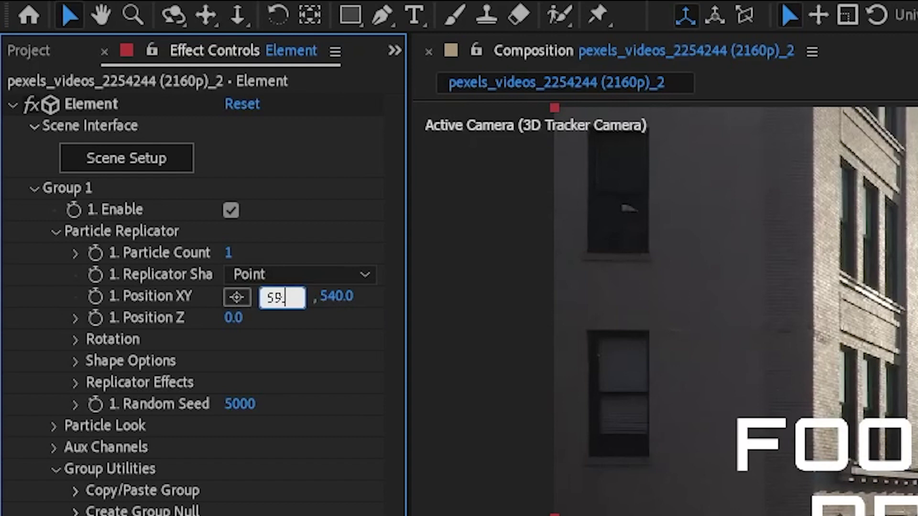
pyautogui.press('Tab')
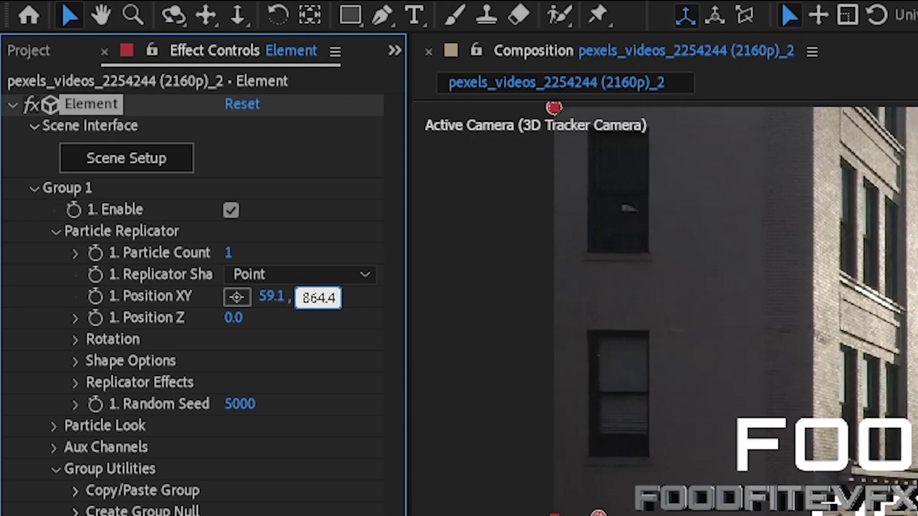
pyautogui.press('Tab')
pyautogui.write('-')
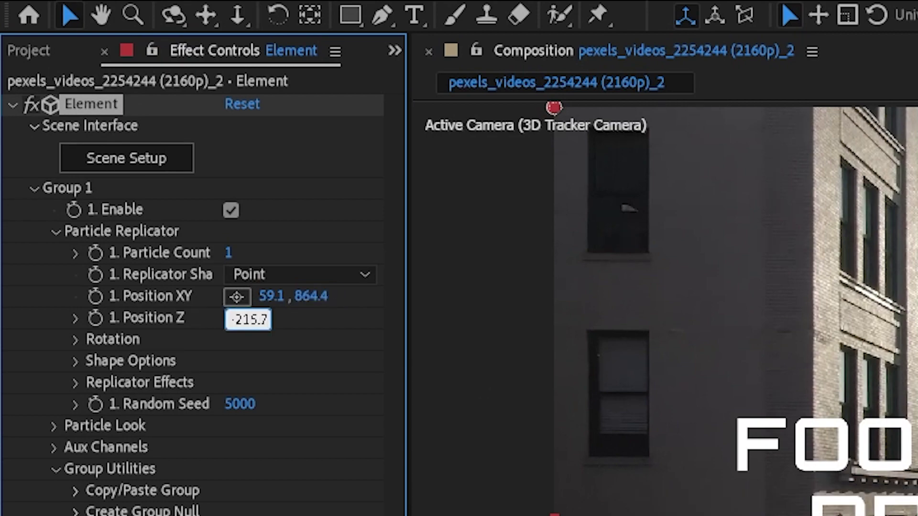
pyautogui.press('Return')
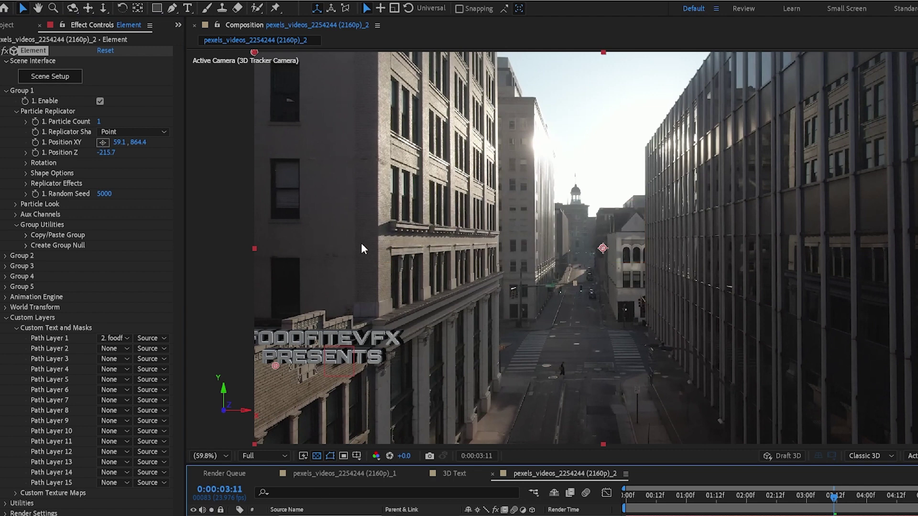
# Drag Element Group 1's position to move the title right and up, checking at 0:00:04:12
pyautogui.moveTo(121, 145); pyautogui.dragTo(666, 169)
pyautogui.moveTo(143, 148); pyautogui.dragTo(38, 184)
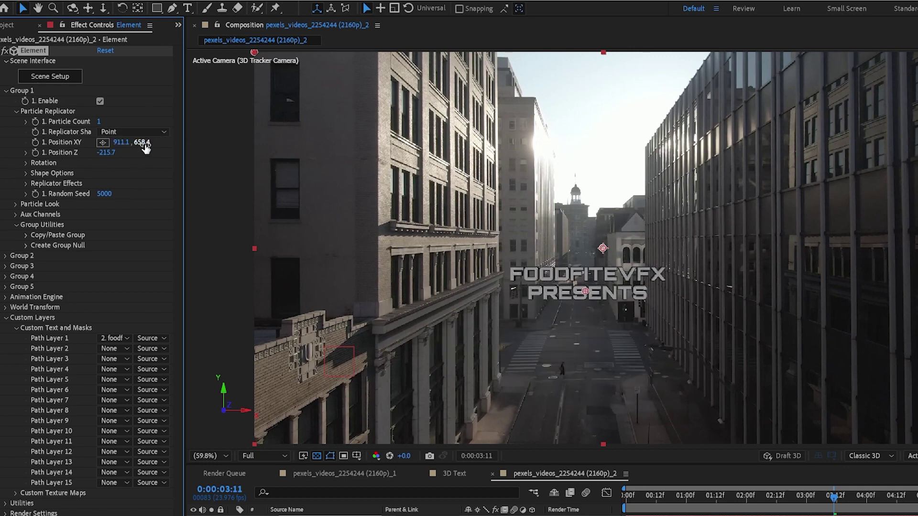
pyautogui.moveTo(78, 156); pyautogui.dragTo(29, 173)
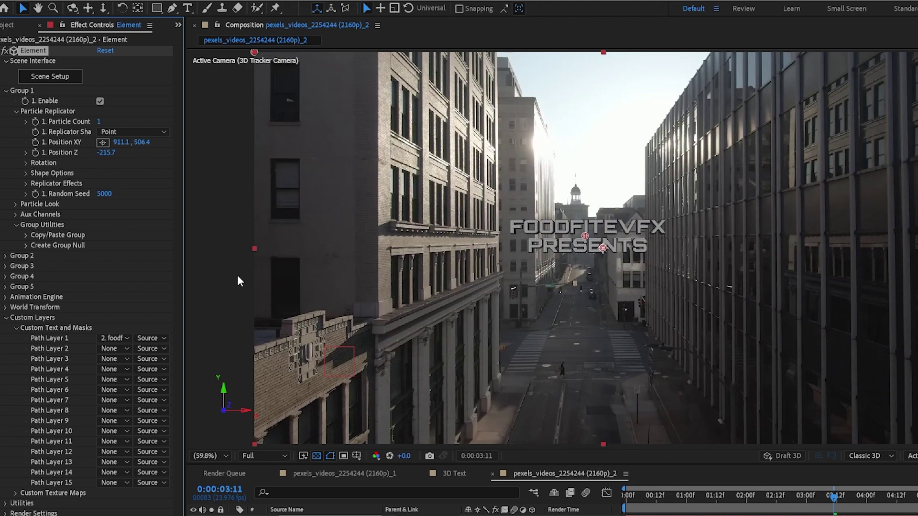
pyautogui.moveTo(836, 508); pyautogui.dragTo(900, 506)
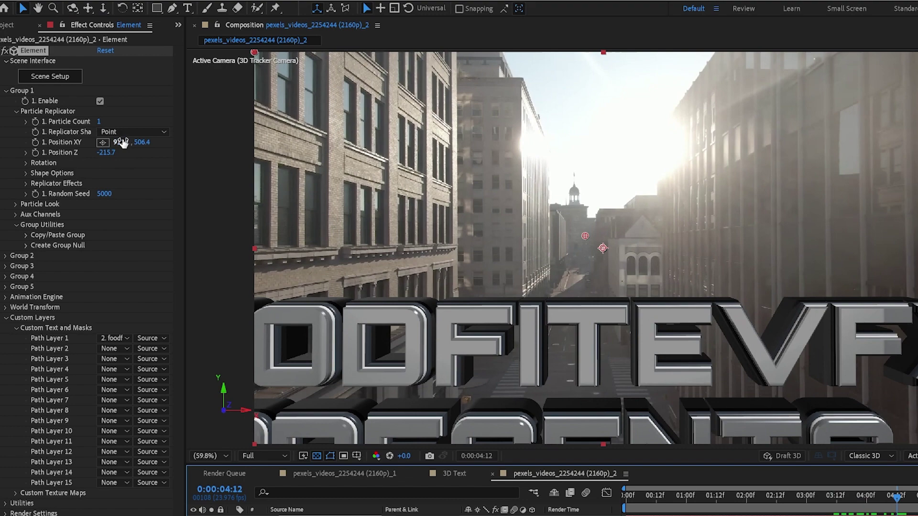
pyautogui.moveTo(140, 142); pyautogui.dragTo(62, 167)
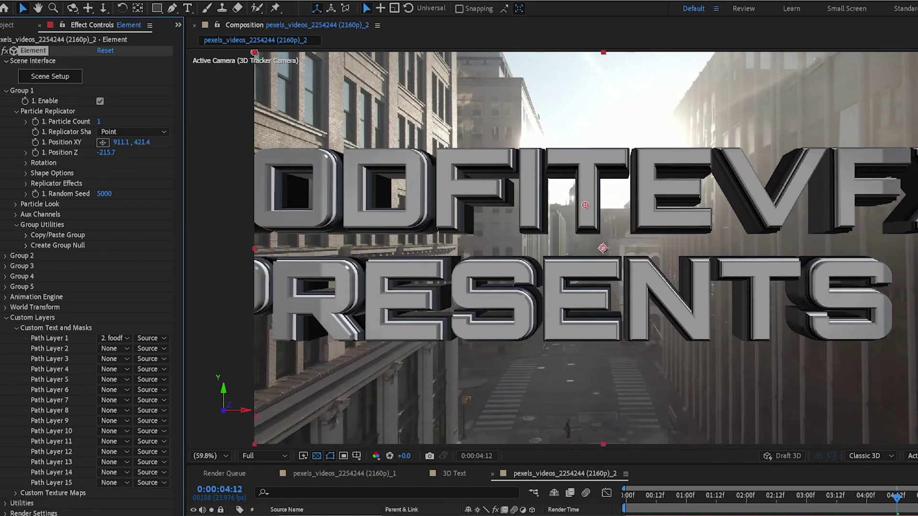
# Fine-tune the title's Position XY to 952.1, 397.4 while checking frames around 0:00:04:16
pyautogui.moveTo(896, 503); pyautogui.dragTo(908, 507)
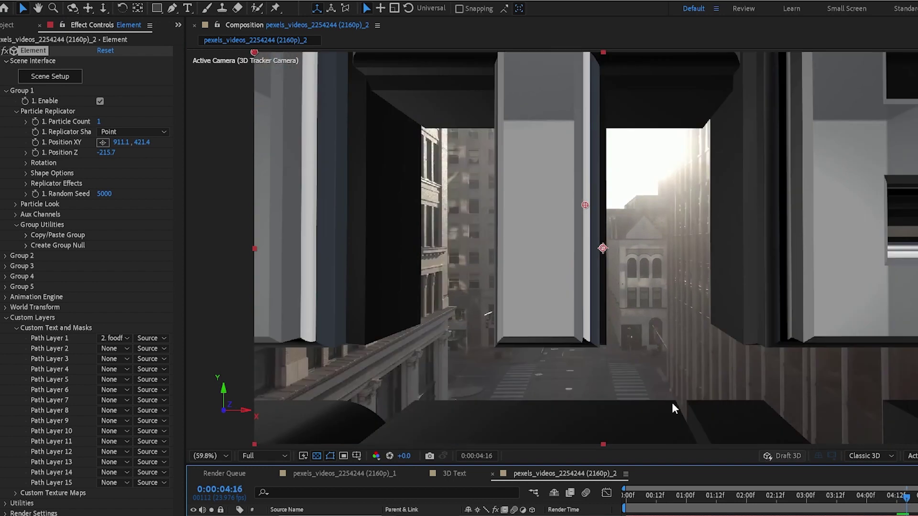
pyautogui.moveTo(146, 143); pyautogui.dragTo(155, 144)
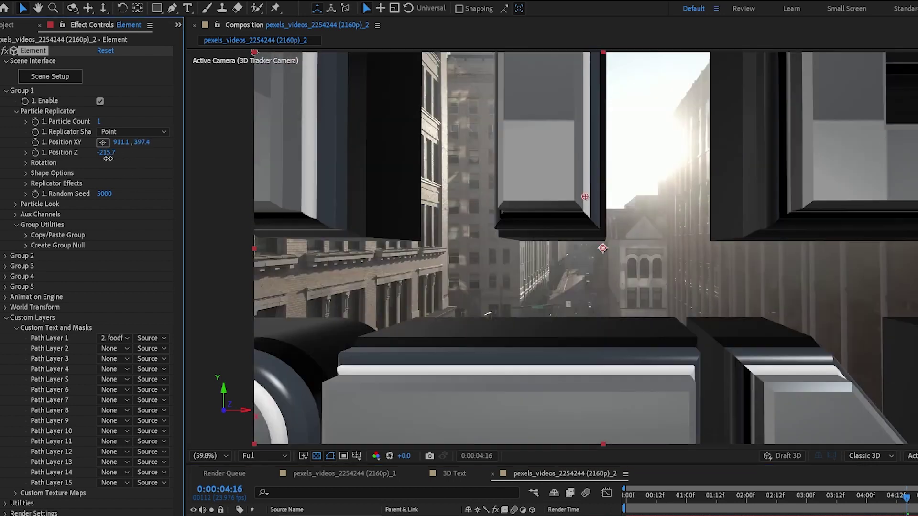
pyautogui.moveTo(108, 158); pyautogui.dragTo(111, 159)
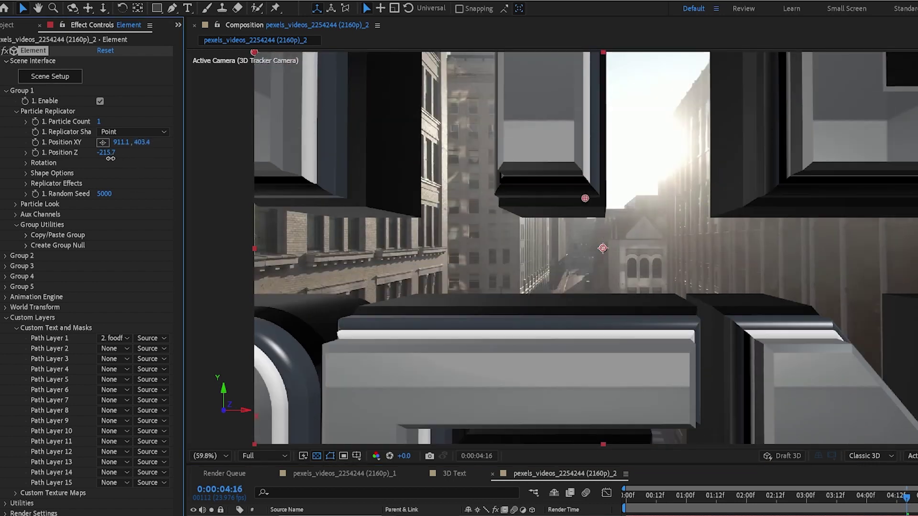
pyautogui.moveTo(908, 504); pyautogui.dragTo(910, 506)
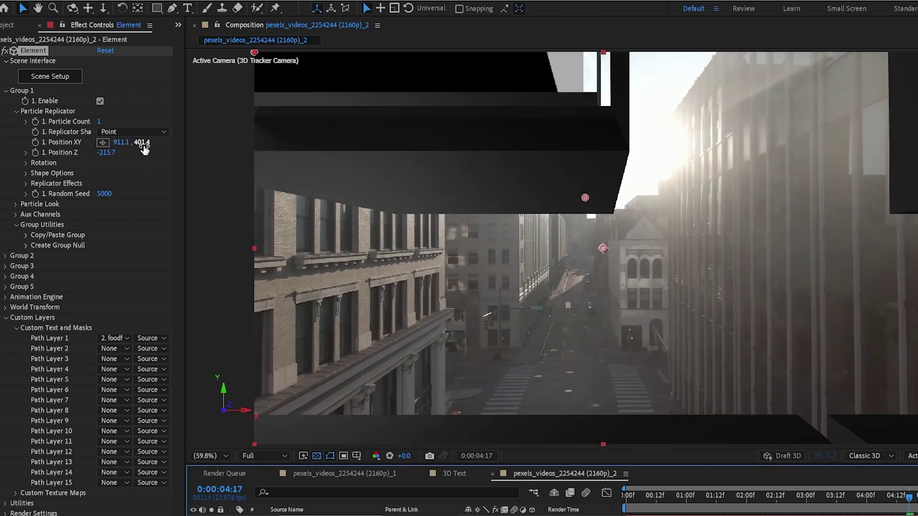
pyautogui.moveTo(143, 144); pyautogui.dragTo(138, 147)
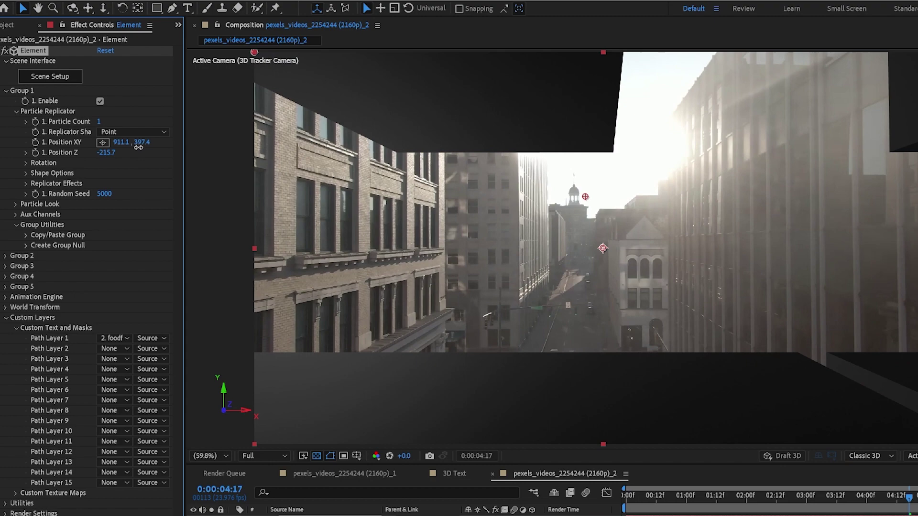
pyautogui.moveTo(909, 504)
pyautogui.mouseDown()
pyautogui.moveTo(855, 507)
pyautogui.moveTo(895, 506)
pyautogui.mouseUp()
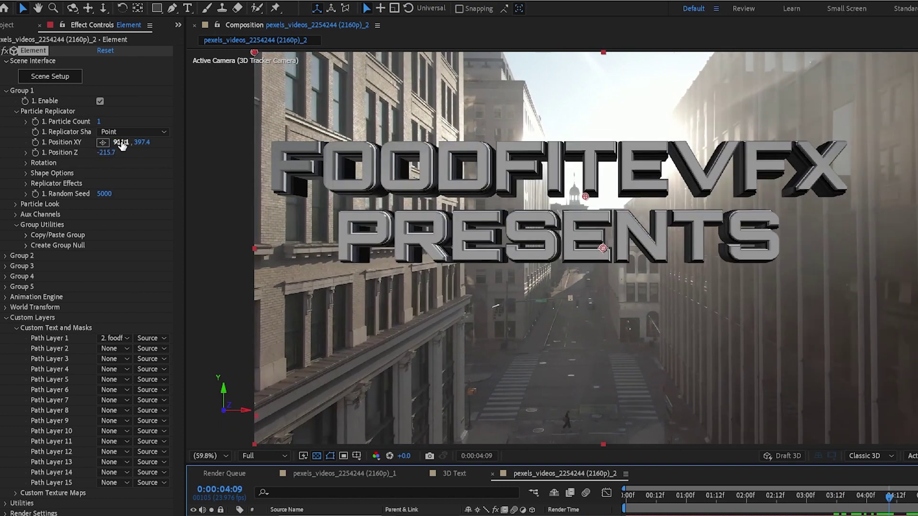
pyautogui.moveTo(120, 142); pyautogui.dragTo(152, 148)
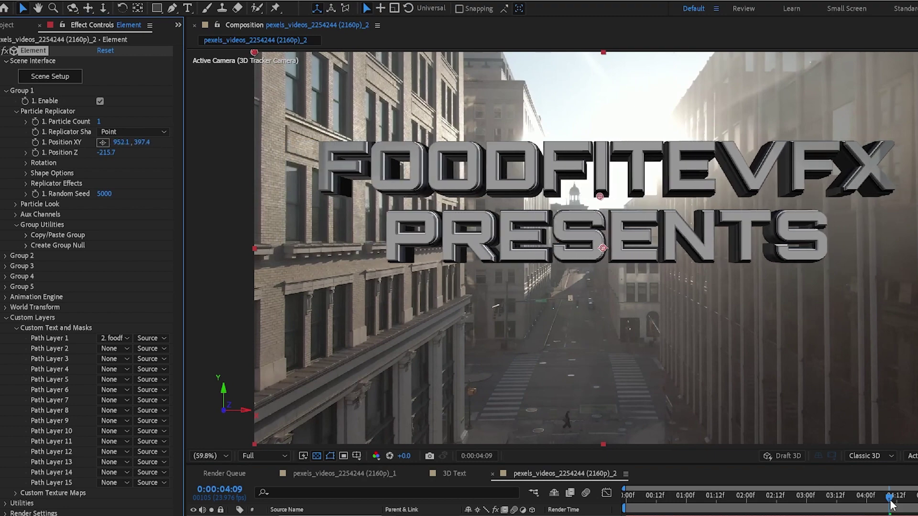
pyautogui.moveTo(890, 505); pyautogui.dragTo(588, 511)
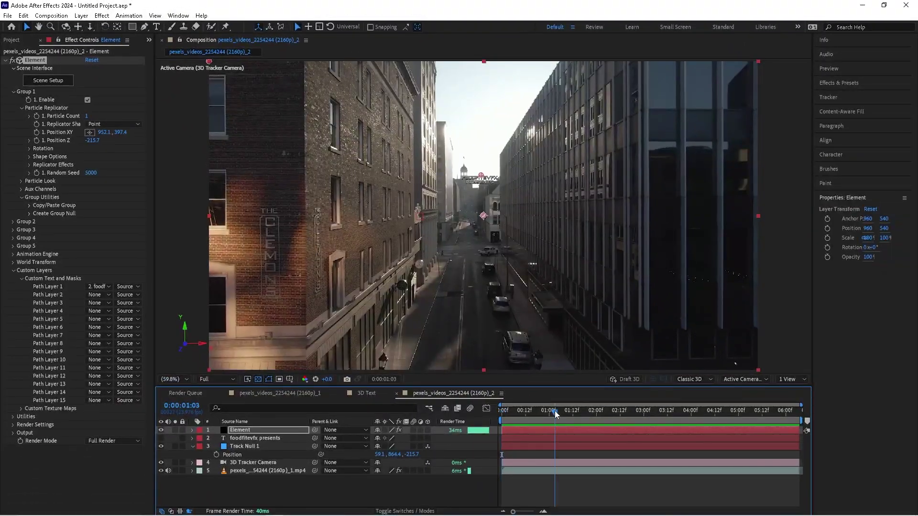
# Under Render Settings > Lighting, add the Sun Set preset and set Additional Lighting Y Rotation to 143°
pyautogui.moveTo(554, 411); pyautogui.dragTo(710, 434)
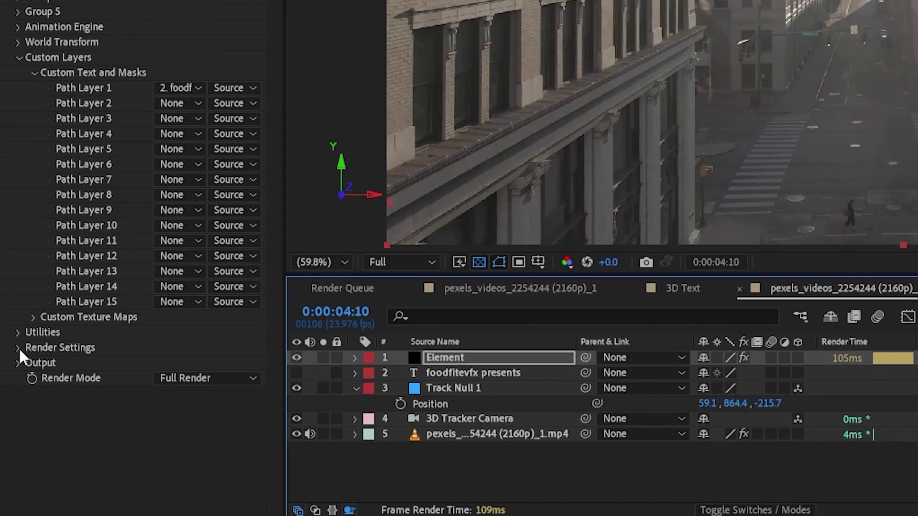
pyautogui.click(13, 425)
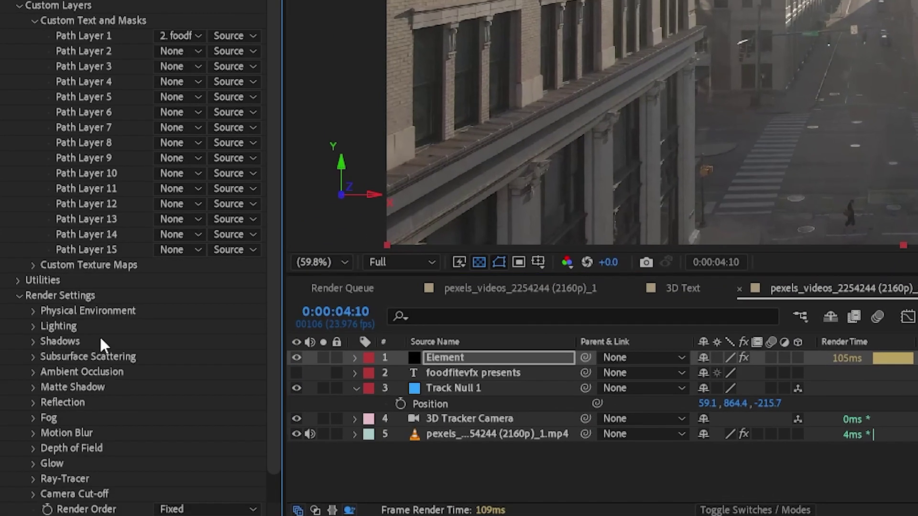
pyautogui.click(29, 325)
pyautogui.click(181, 372)
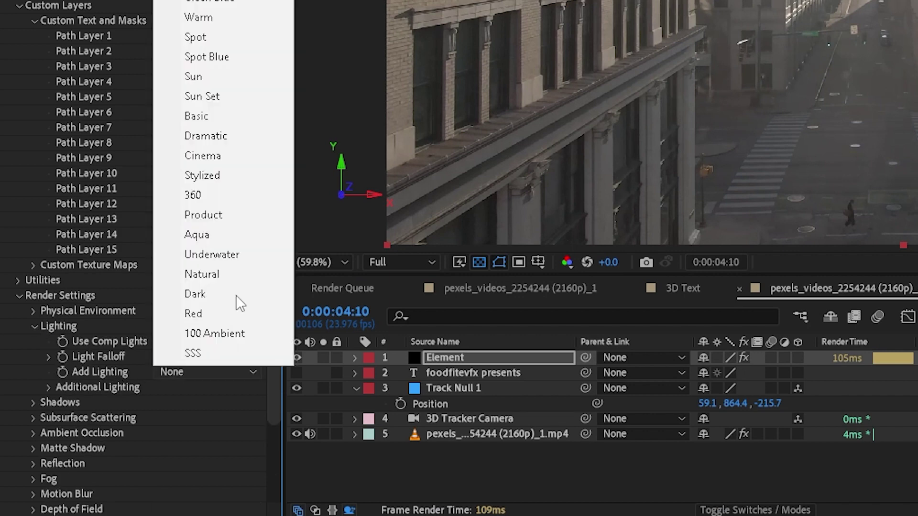
pyautogui.click(208, 99)
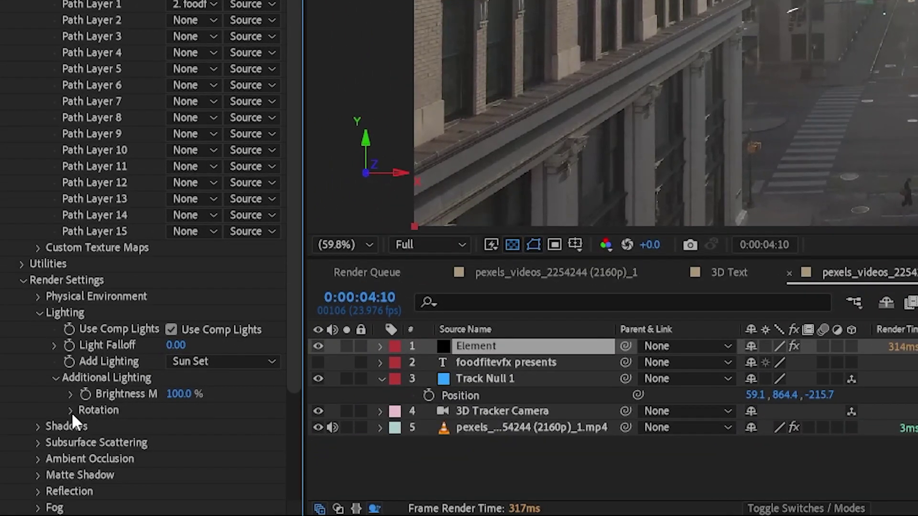
pyautogui.click(70, 411)
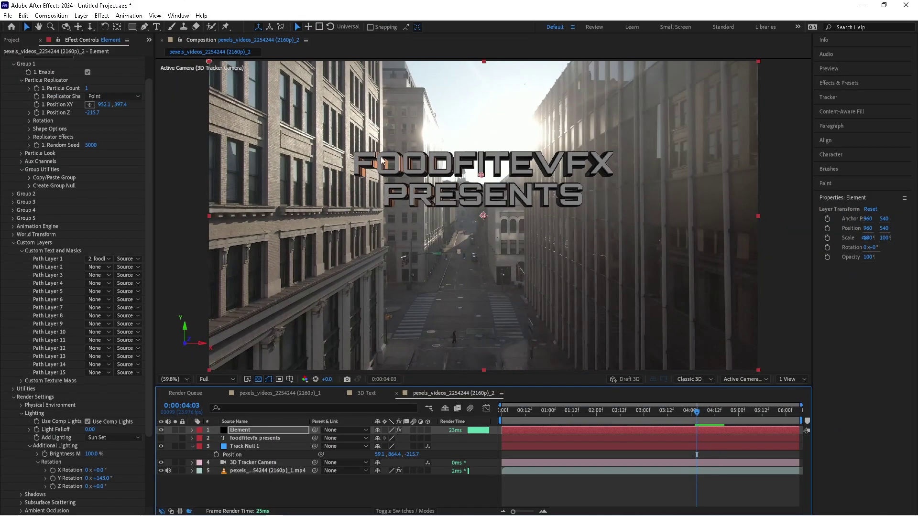
# Turn on Environment in the Scene Setup preview, orbit behind the title, then close Scene Setup
pyautogui.scroll(2, 82, 130)
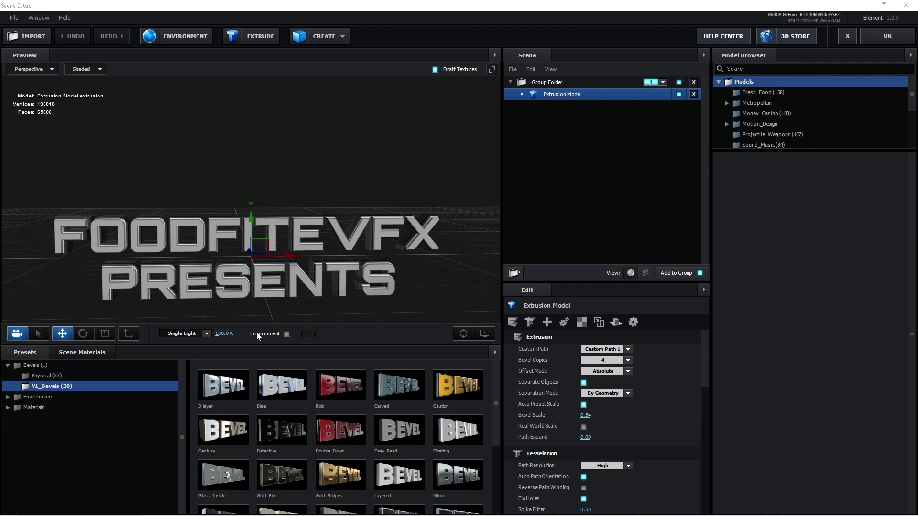
pyautogui.click(287, 333)
pyautogui.moveTo(340, 189)
pyautogui.mouseDown()
pyautogui.moveTo(133, 187)
pyautogui.moveTo(346, 185)
pyautogui.mouseUp()
pyautogui.click(859, 39)
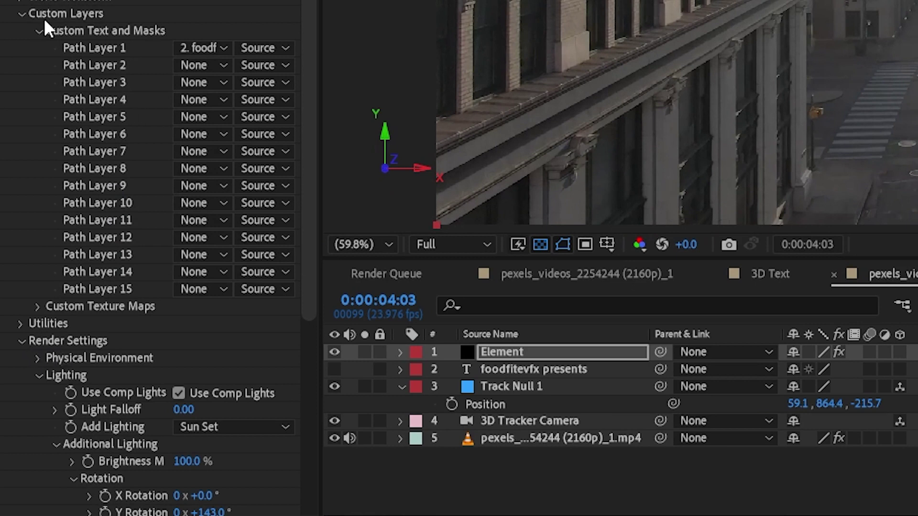
# Set Element's Custom Texture Maps Layer 1 to the pexels street footage (layer 5)
pyautogui.click(21, 13)
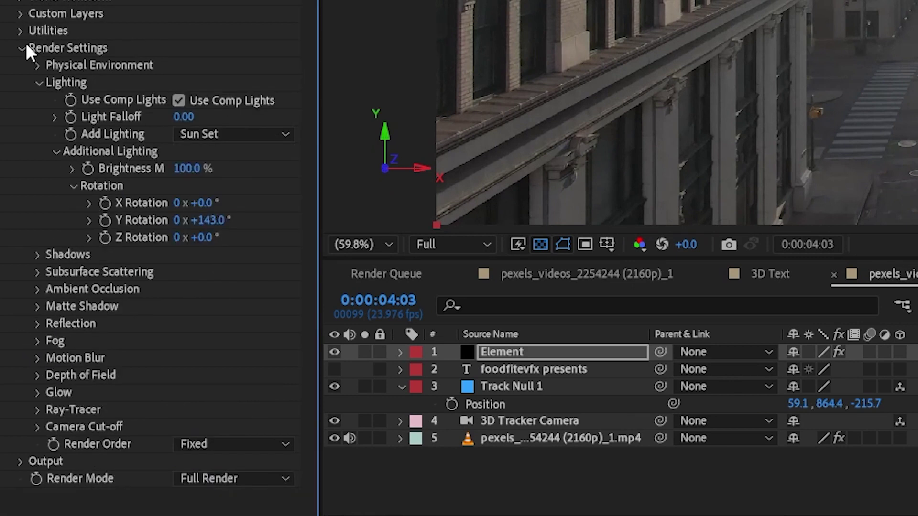
pyautogui.click(21, 13)
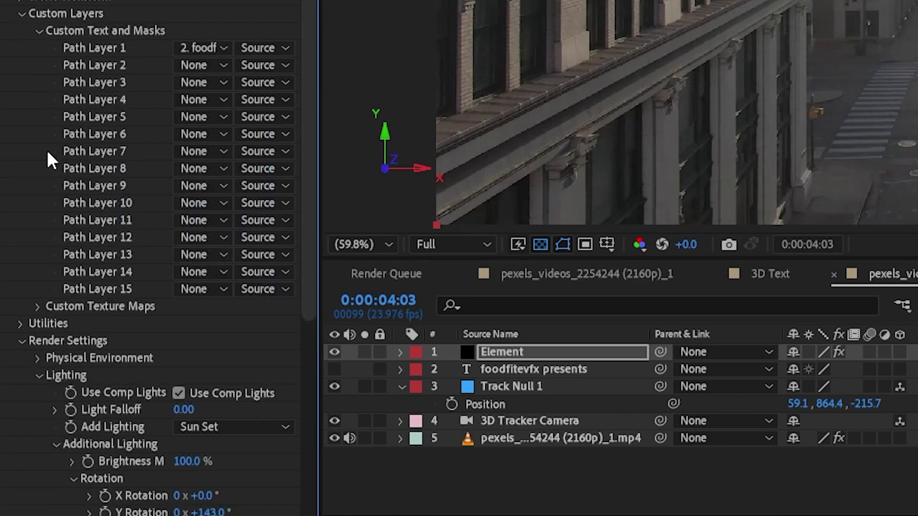
pyautogui.click(37, 306)
pyautogui.click(203, 179)
pyautogui.click(231, 294)
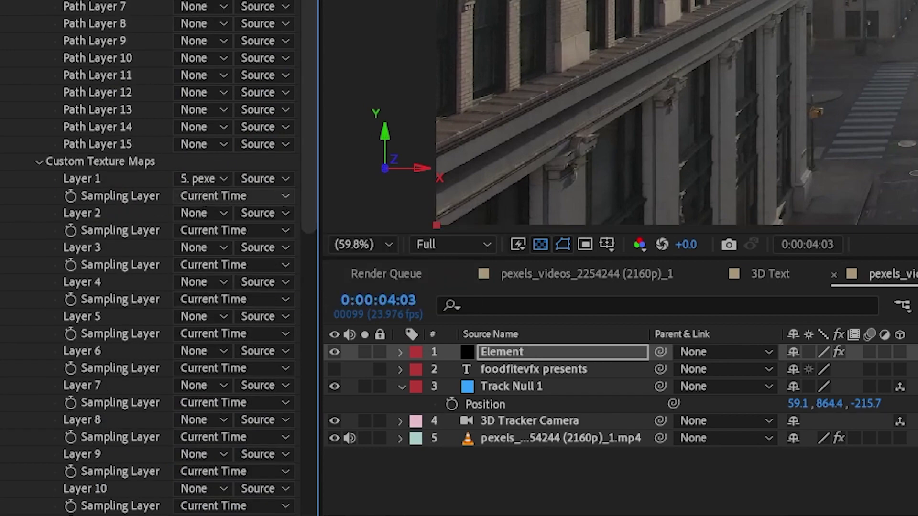
pyautogui.scroll(3, 153, 258)
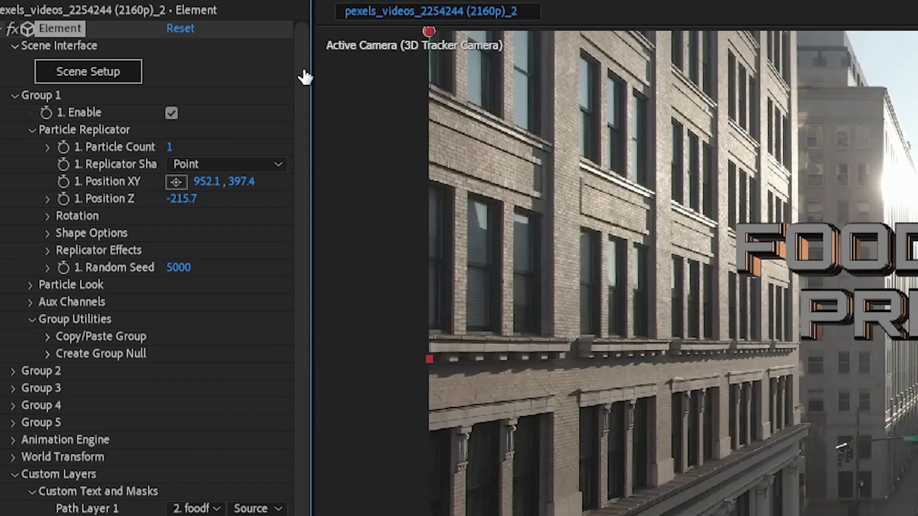
# In Scene Setup, make Custom Layer 1 the environment texture so the title reflects the street
pyautogui.click(121, 74)
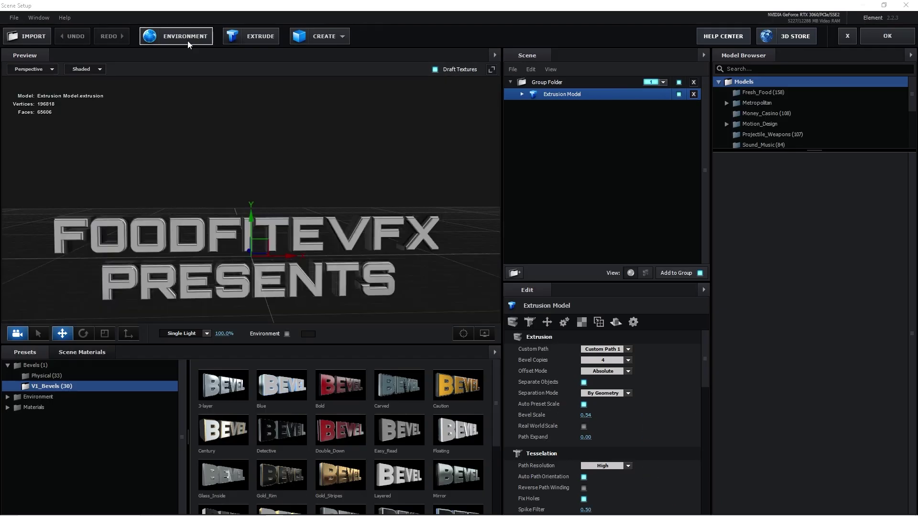
pyautogui.click(187, 41)
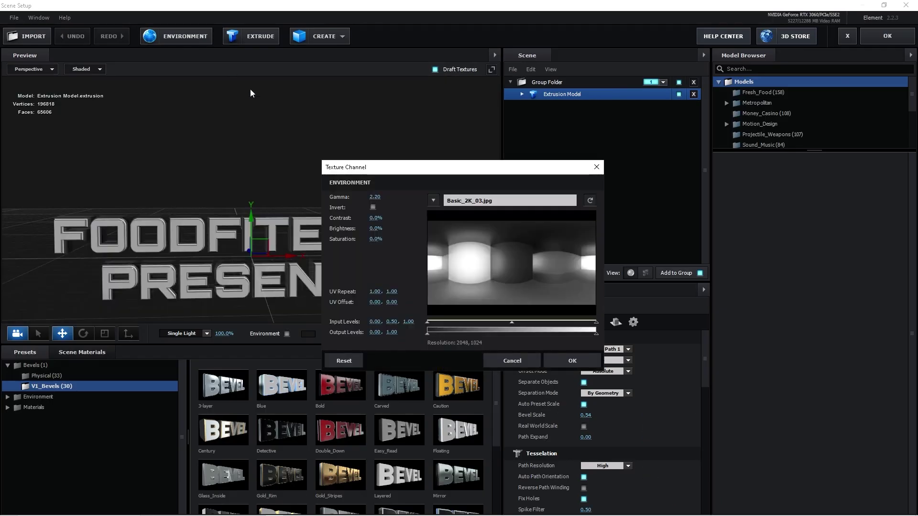
pyautogui.click(434, 201)
pyautogui.click(461, 217)
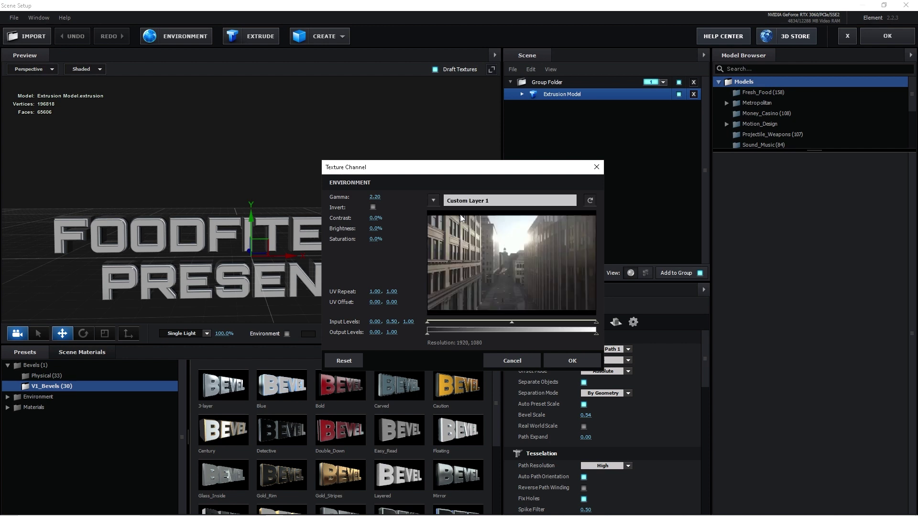
pyautogui.click(569, 357)
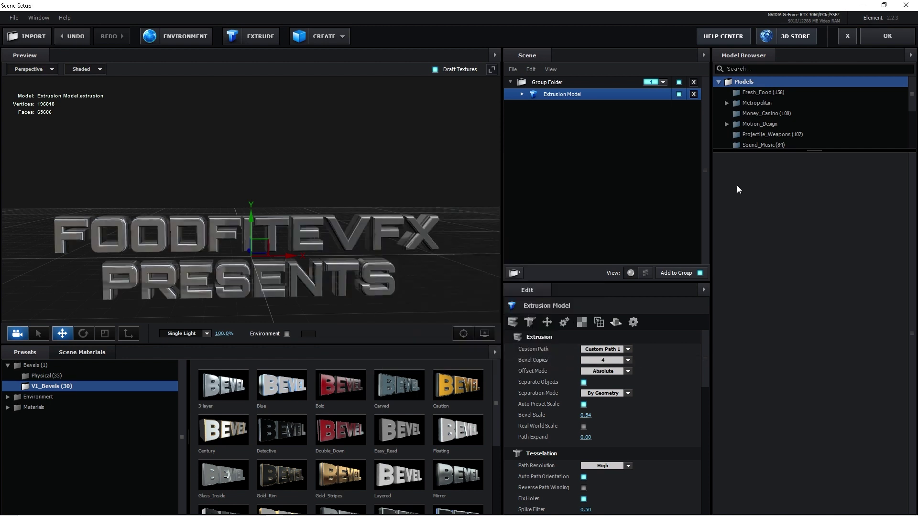
pyautogui.click(885, 35)
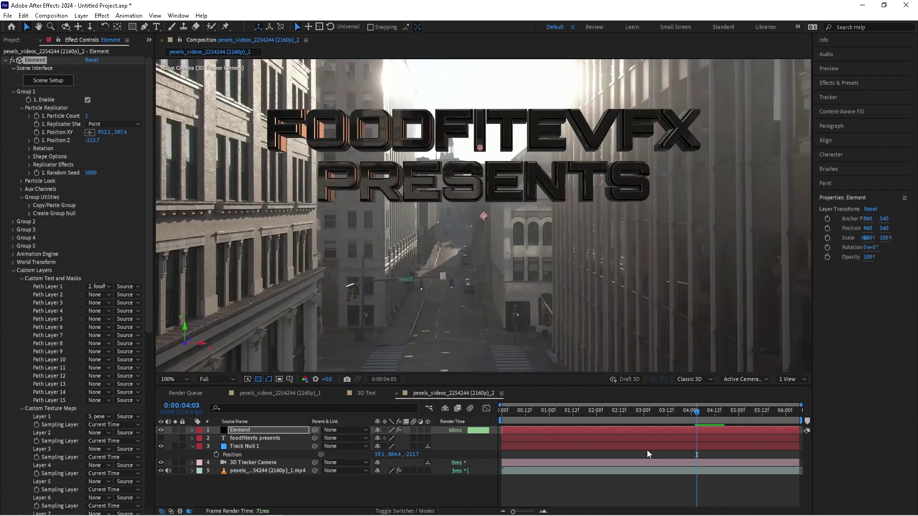
pyautogui.moveTo(695, 411); pyautogui.dragTo(721, 410)
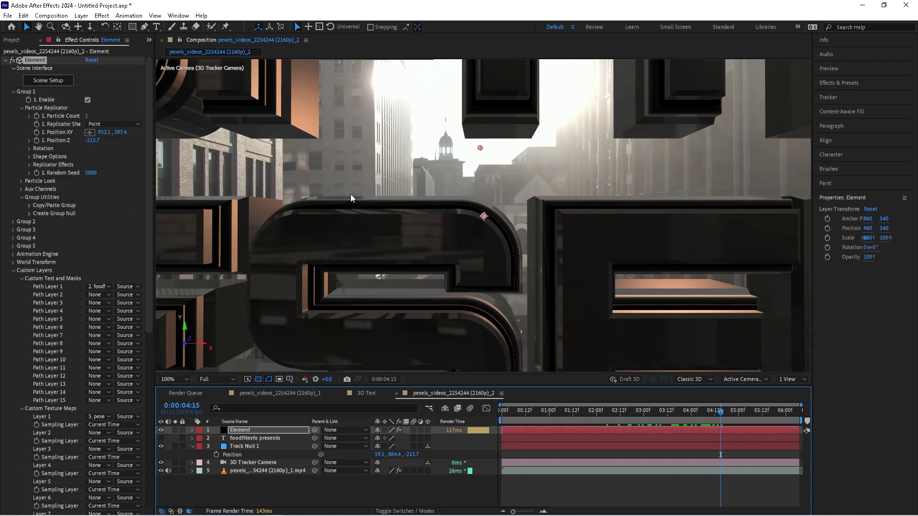
# Turn Element motion blur On with 59 samples and 180° shutter angle, checking frame 0:00:04:04
pyautogui.scroll(-10, 44, 255)
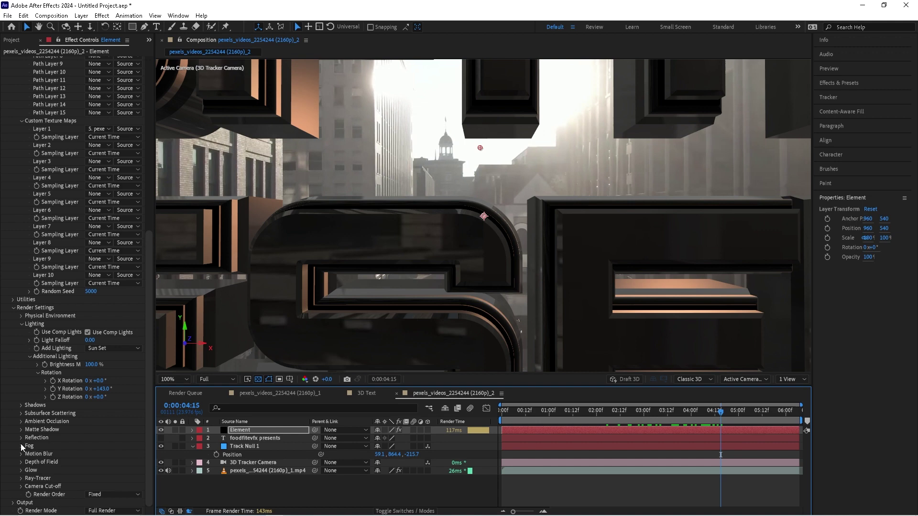
pyautogui.click(21, 453)
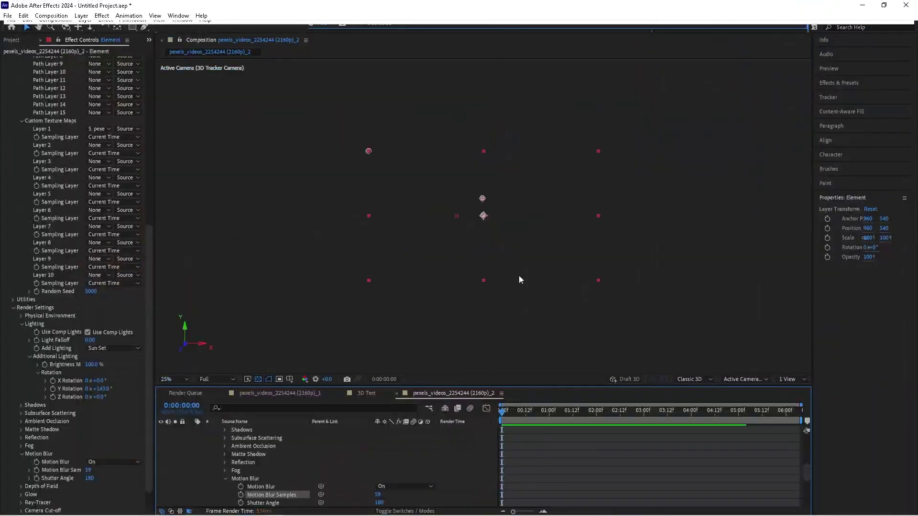
pyautogui.scroll(2, 480, 218)
pyautogui.moveTo(539, 404); pyautogui.dragTo(698, 420)
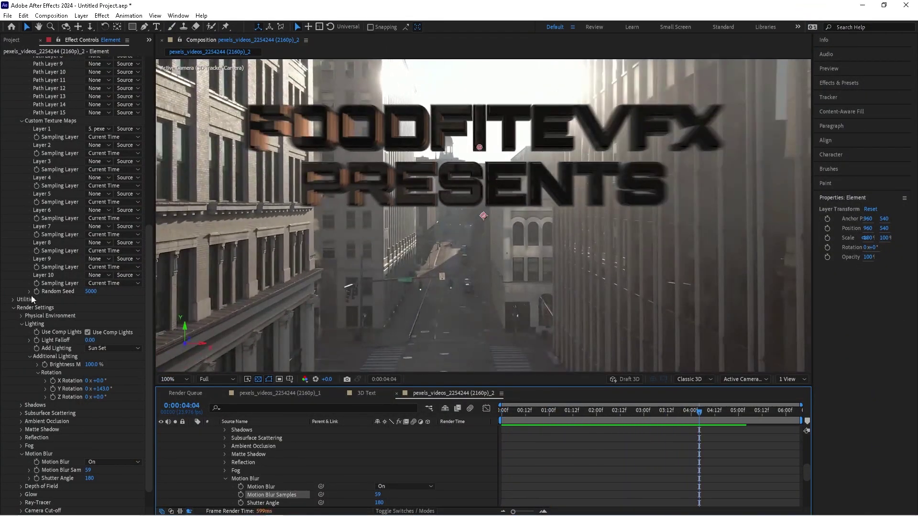
pyautogui.scroll(-2, 30, 295)
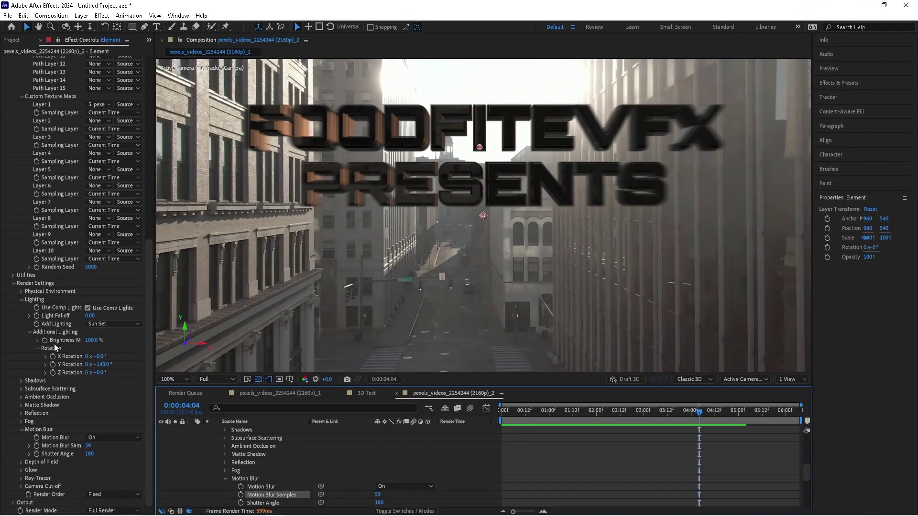
# Set Physical Environment's Y Rotation Env to 140° to shift the title's reflections
pyautogui.click(21, 291)
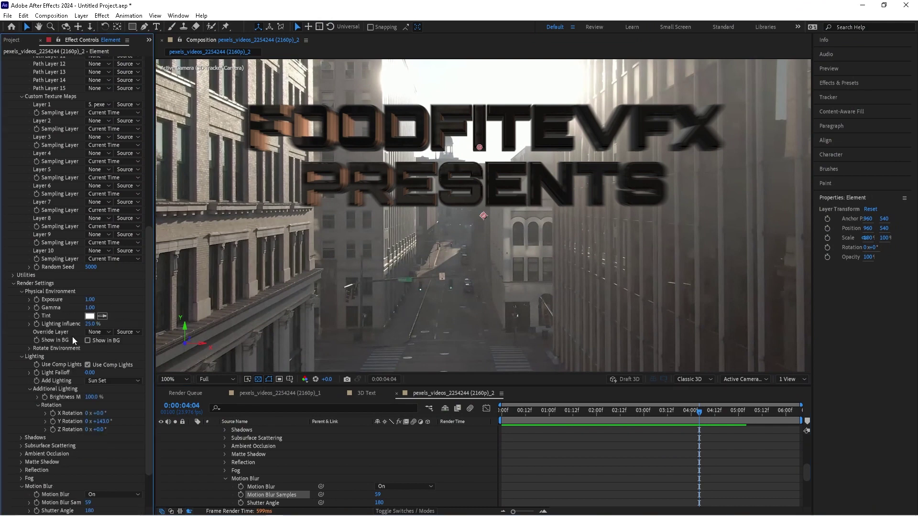
pyautogui.click(29, 348)
pyautogui.moveTo(97, 365); pyautogui.dragTo(123, 365)
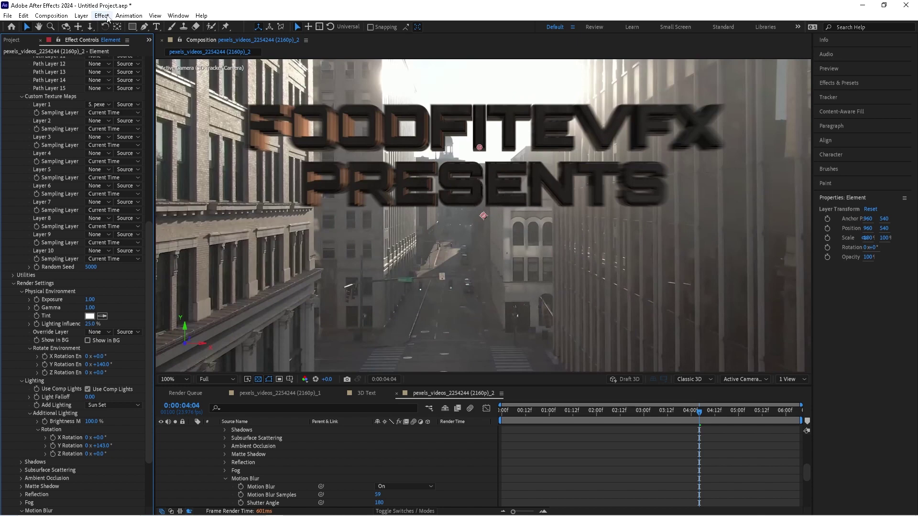
# Create a new Ambient light coloured E8F3FF
pyautogui.click(81, 15)
pyautogui.moveTo(96, 26)
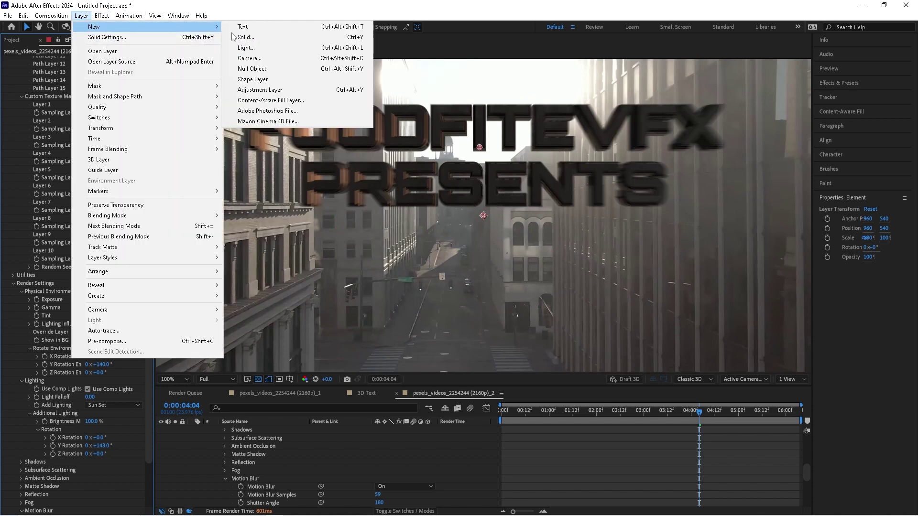
pyautogui.click(246, 48)
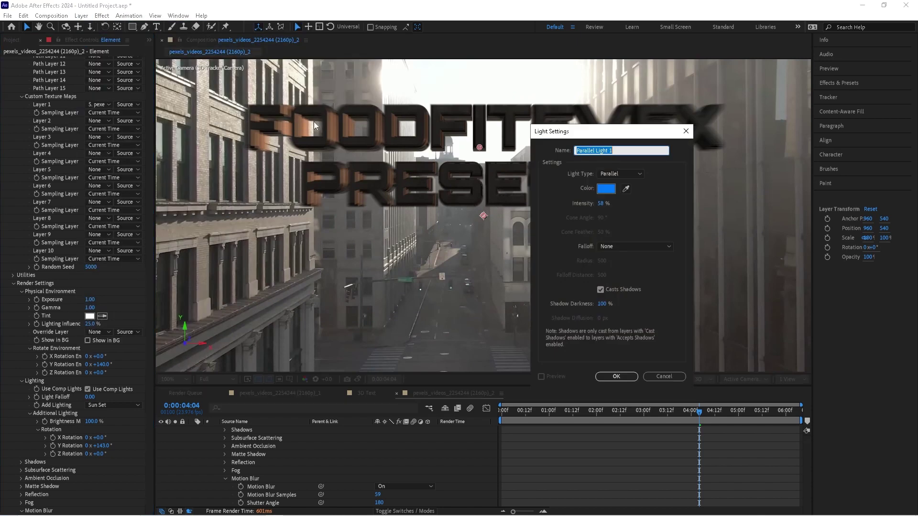
pyautogui.click(618, 174)
pyautogui.click(621, 215)
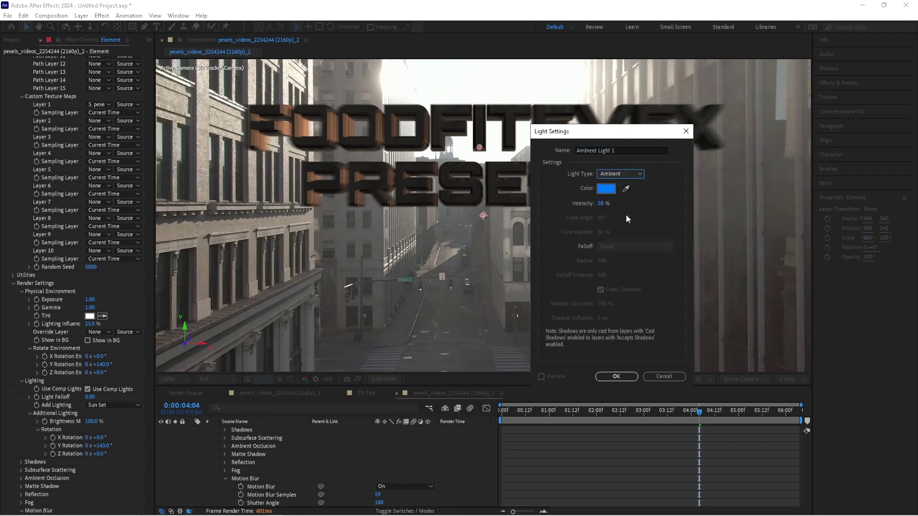
pyautogui.click(605, 189)
pyautogui.moveTo(121, 222); pyautogui.dragTo(100, 210)
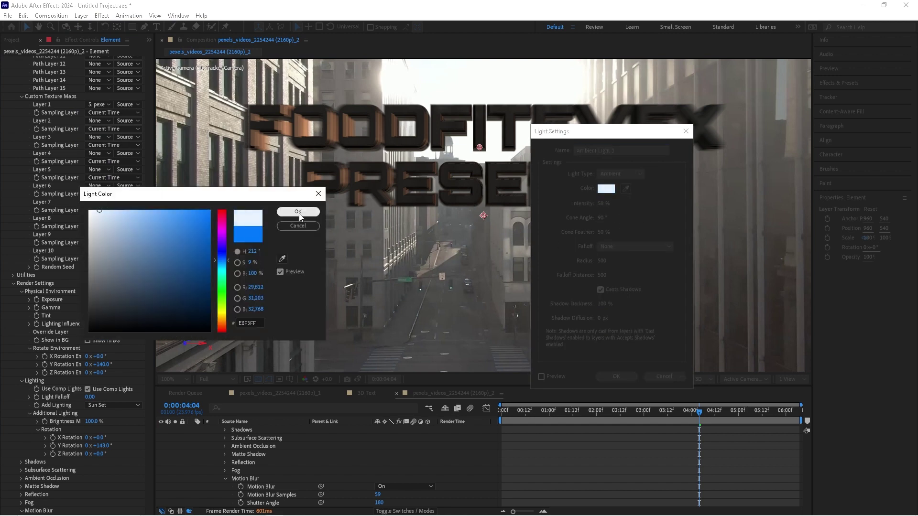
pyautogui.click(299, 213)
pyautogui.click(614, 376)
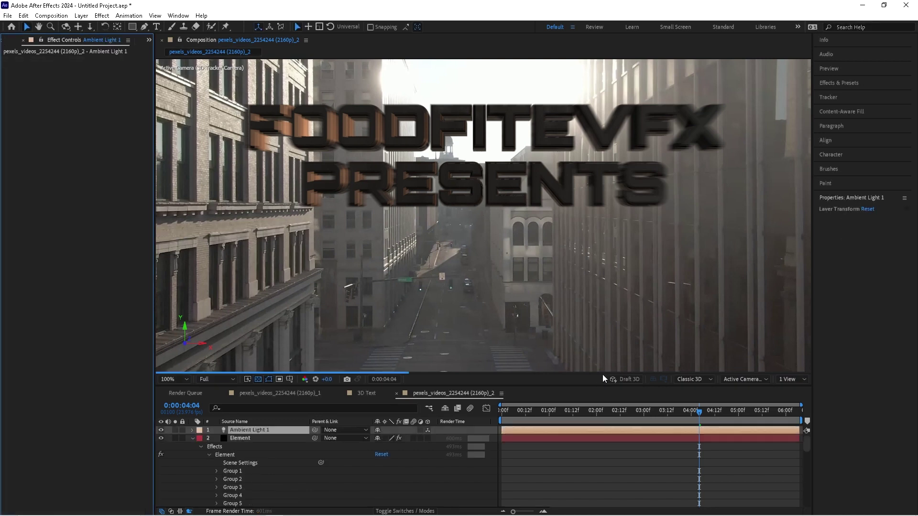
# Lower Ambient Light 1's intensity to 7%
pyautogui.click(192, 430)
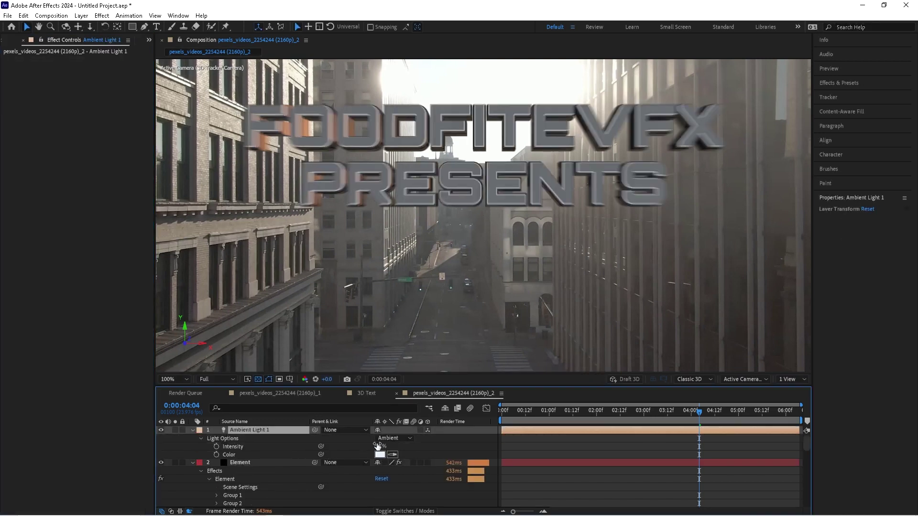
pyautogui.moveTo(377, 446); pyautogui.dragTo(356, 447)
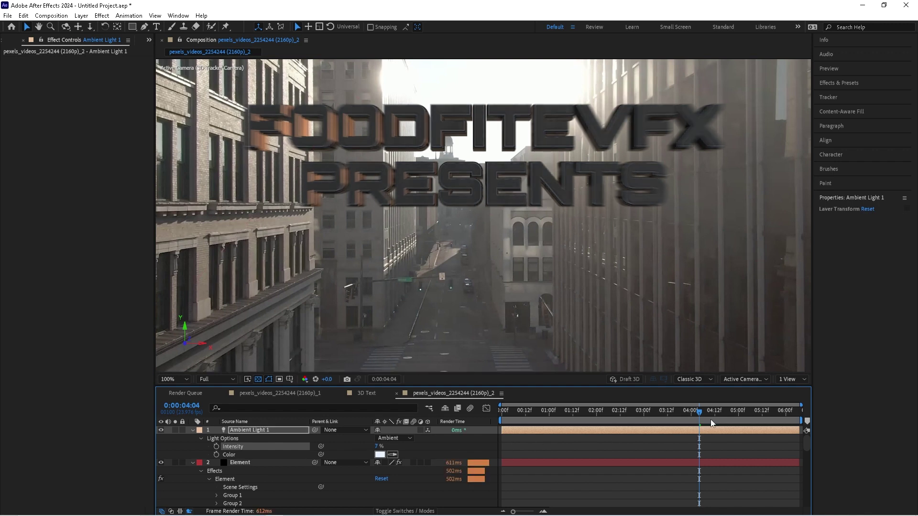
pyautogui.moveTo(697, 415); pyautogui.dragTo(651, 419)
# Collapse the ambient light, Element and Track Null 1 property twirl-downs
pyautogui.click(191, 430)
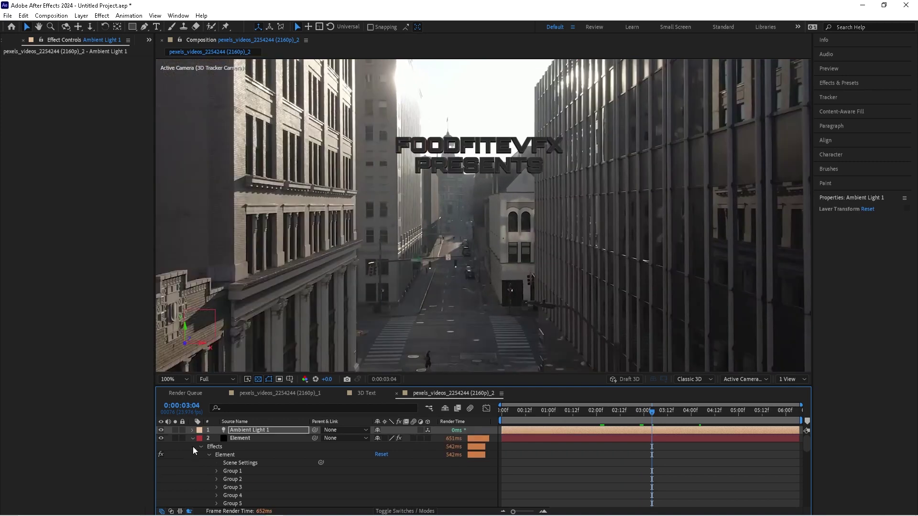
pyautogui.click(193, 438)
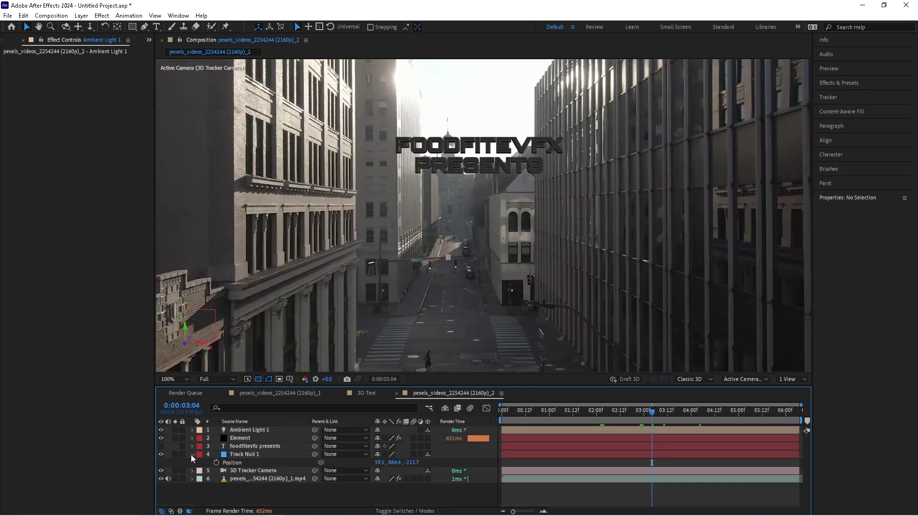
pyautogui.click(192, 454)
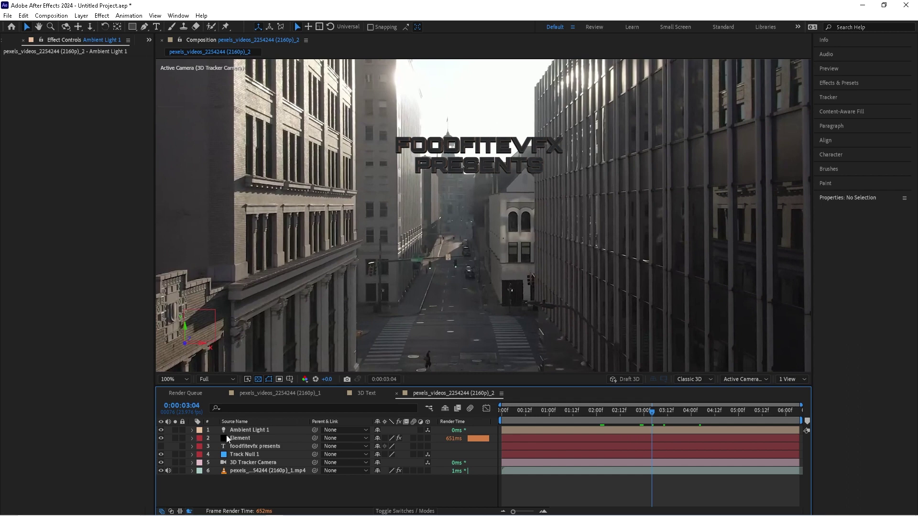
# Select Ambient Light 1 through 3D Tracker Camera (layers 1–5) and choose Pre-compose
pyautogui.click(243, 431)
pyautogui.keyDown('ctrl'); pyautogui.click(244, 438); pyautogui.keyUp('ctrl')
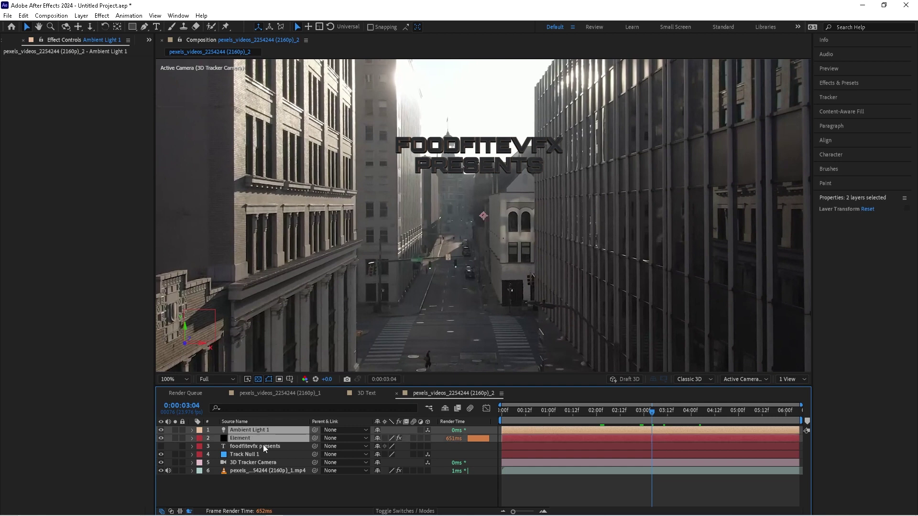
pyautogui.keyDown('ctrl'); pyautogui.click(247, 447); pyautogui.keyUp('ctrl')
pyautogui.keyDown('ctrl'); pyautogui.click(248, 455); pyautogui.keyUp('ctrl')
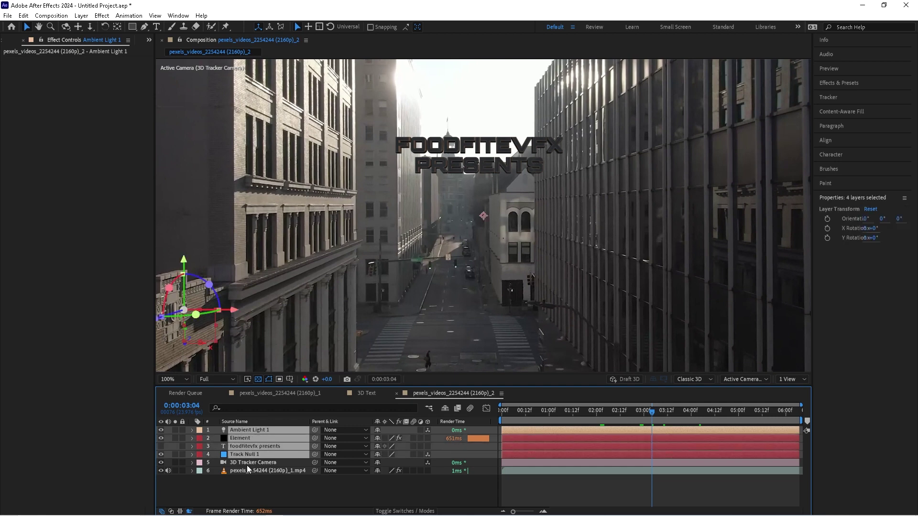
pyautogui.keyDown('ctrl'); pyautogui.click(250, 462); pyautogui.keyUp('ctrl')
pyautogui.rightClick(248, 443)
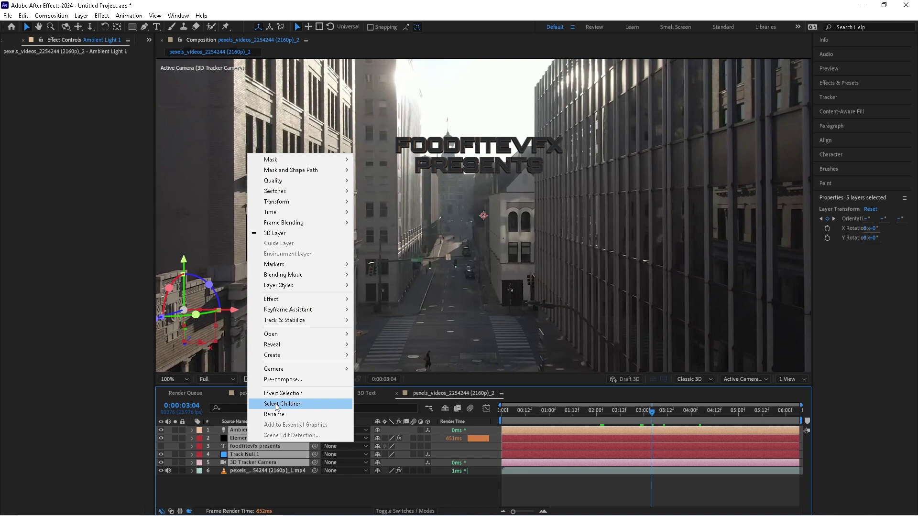
pyautogui.click(271, 382)
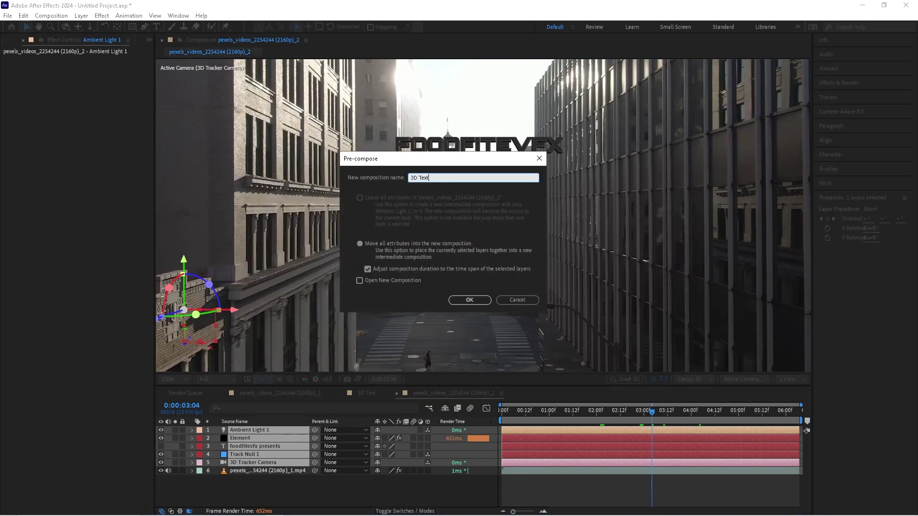
# Name the precomp '3D Text' and apply RG VFX Supercomp to both remaining layers
pyautogui.write('3D Text')
pyautogui.click(467, 299)
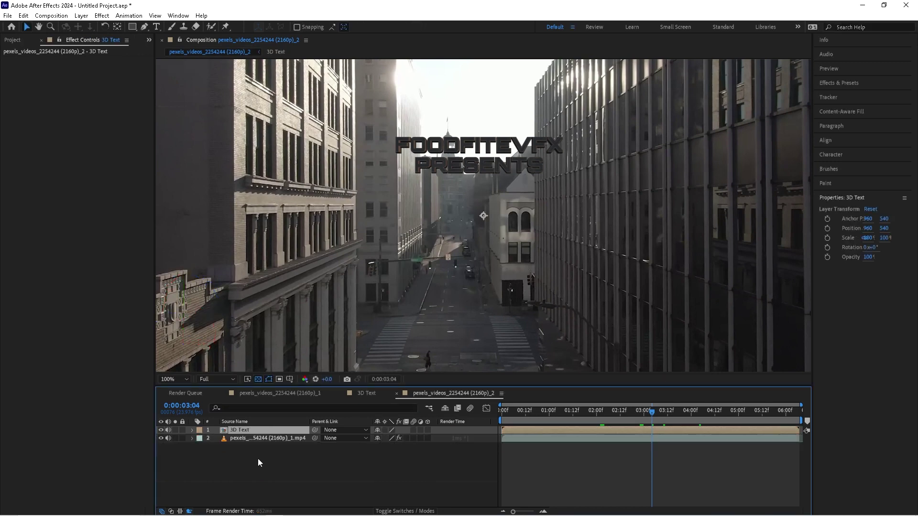
pyautogui.moveTo(268, 448); pyautogui.dragTo(220, 410)
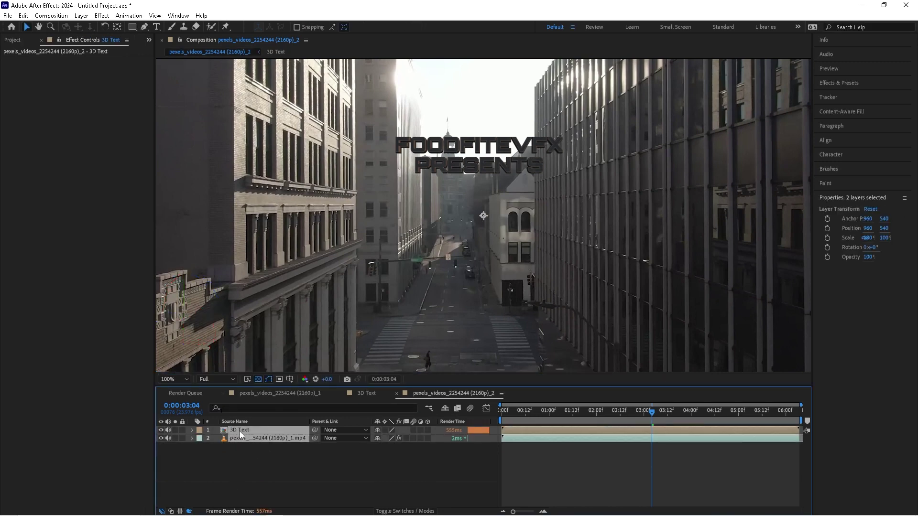
pyautogui.click(101, 15)
pyautogui.moveTo(175, 372)
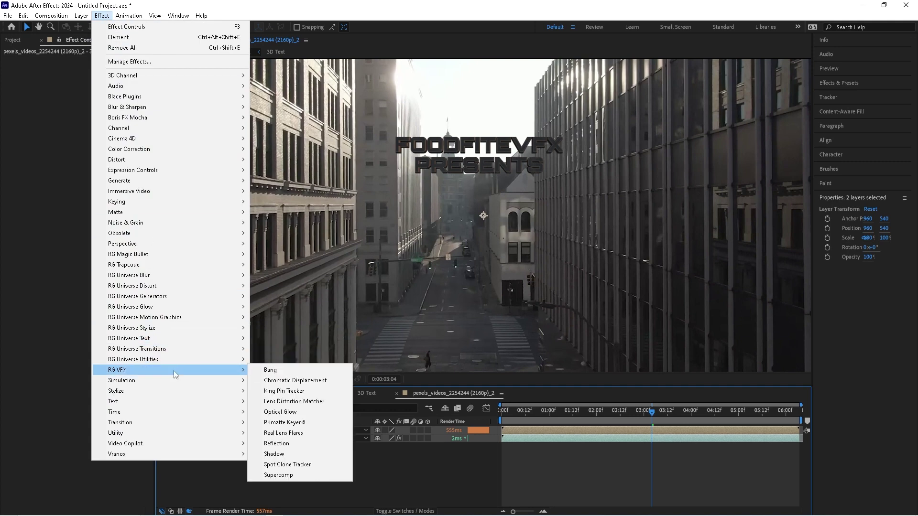
pyautogui.click(278, 475)
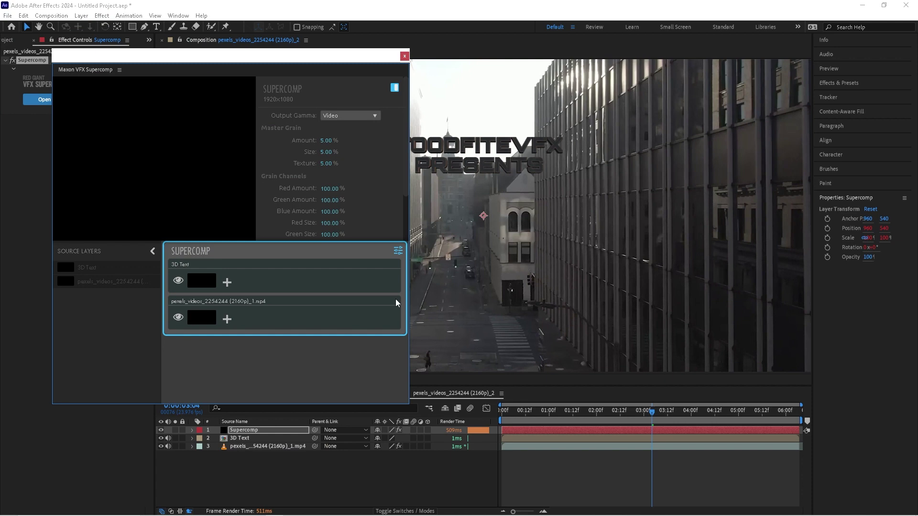
# Add Light Wrap to the 3D Text layer in Supercomp
pyautogui.click(227, 282)
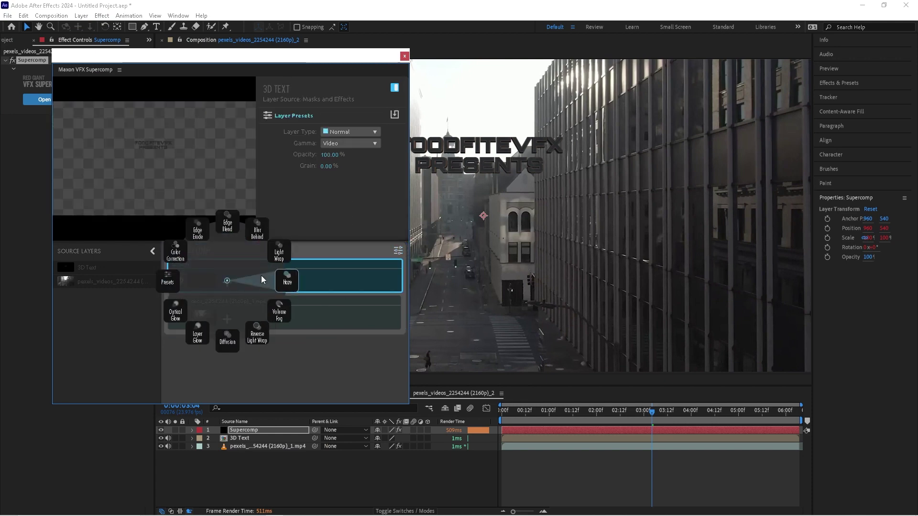
pyautogui.click(279, 254)
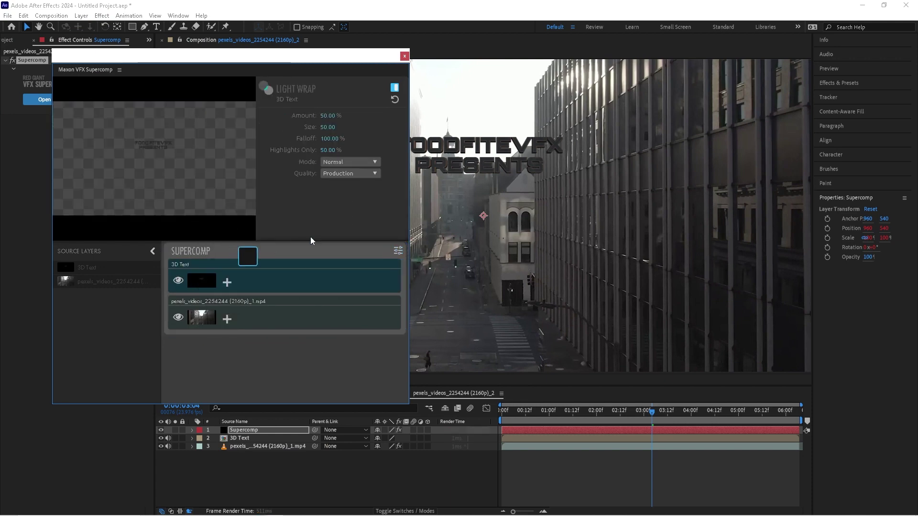
pyautogui.scroll(2, 499, 175)
pyautogui.moveTo(499, 176); pyautogui.dragTo(550, 250)
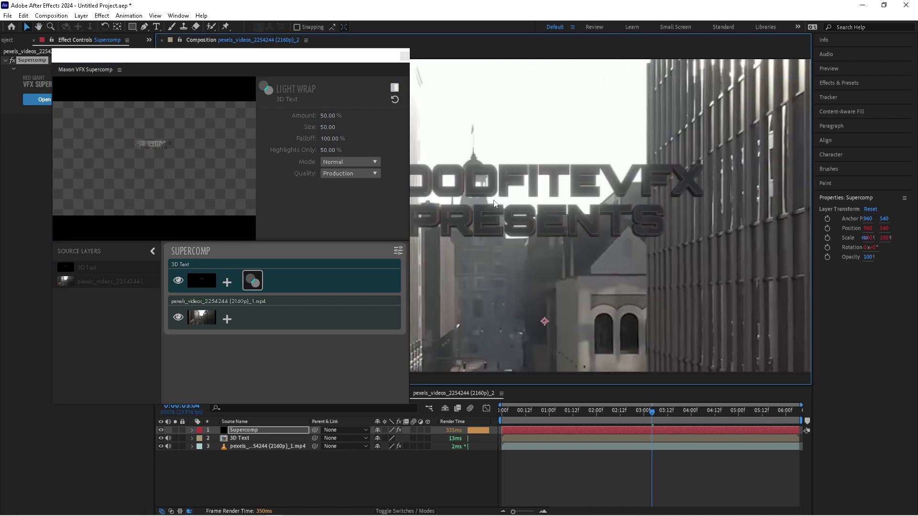
# Toggle the light wrap off and on to compare, leave it on, and close Supercomp
pyautogui.click(394, 88)
pyautogui.click(394, 89)
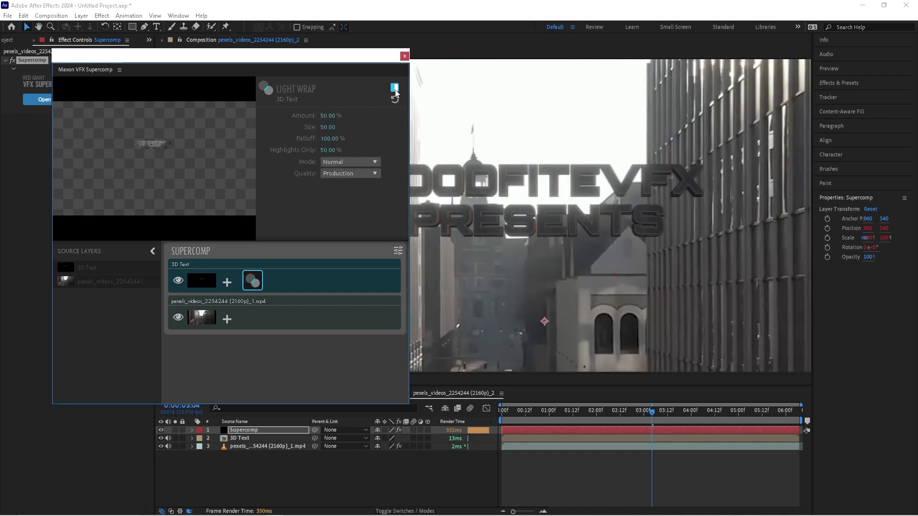
pyautogui.click(394, 88)
pyautogui.click(395, 88)
pyautogui.click(394, 89)
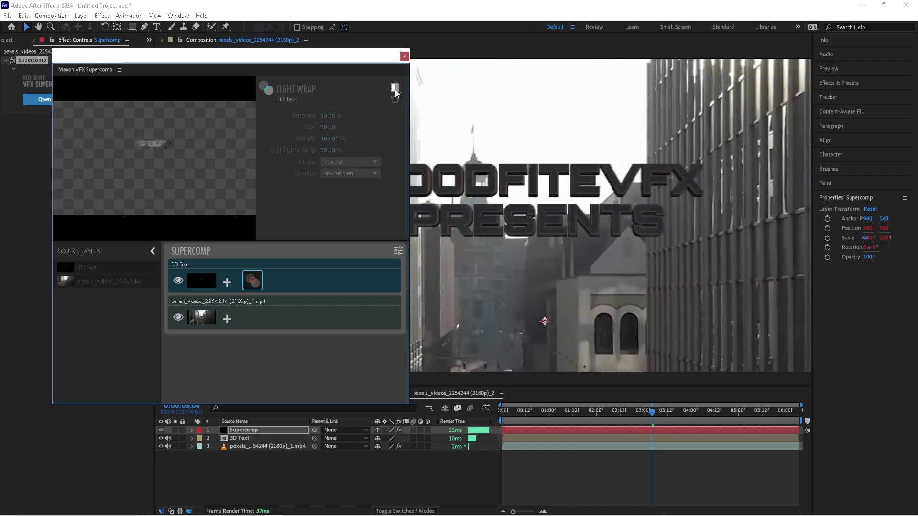
pyautogui.click(394, 88)
pyautogui.click(395, 88)
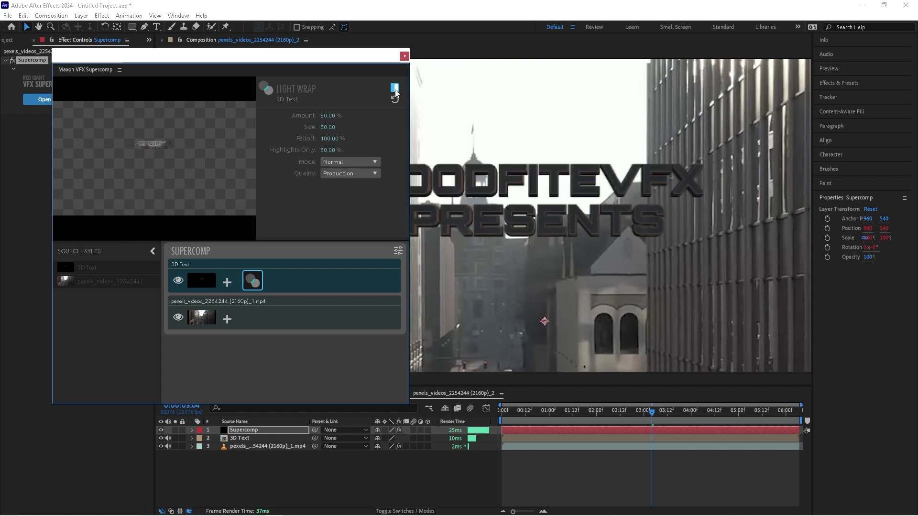
pyautogui.click(395, 89)
pyautogui.click(404, 56)
pyautogui.press('/')
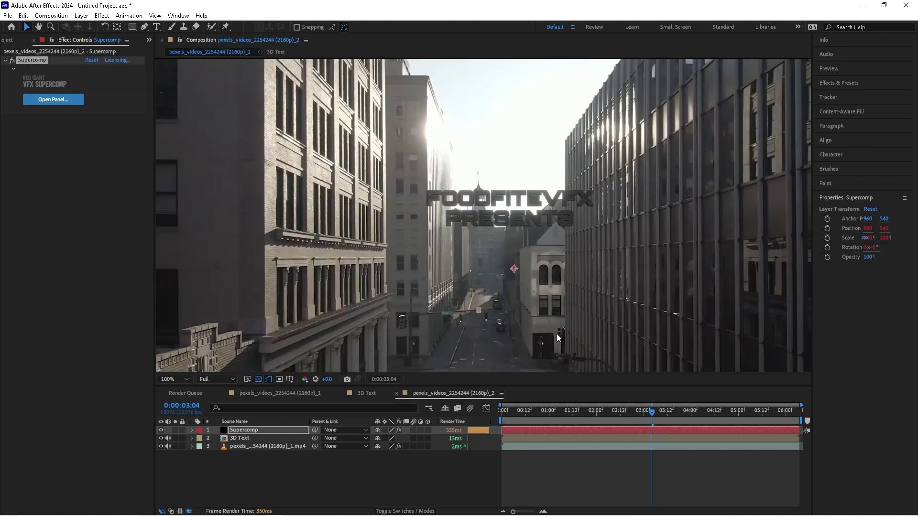
# Scrub the playhead back to 0:00:00:00 to review the light-wrapped title
pyautogui.moveTo(634, 410); pyautogui.dragTo(523, 417)
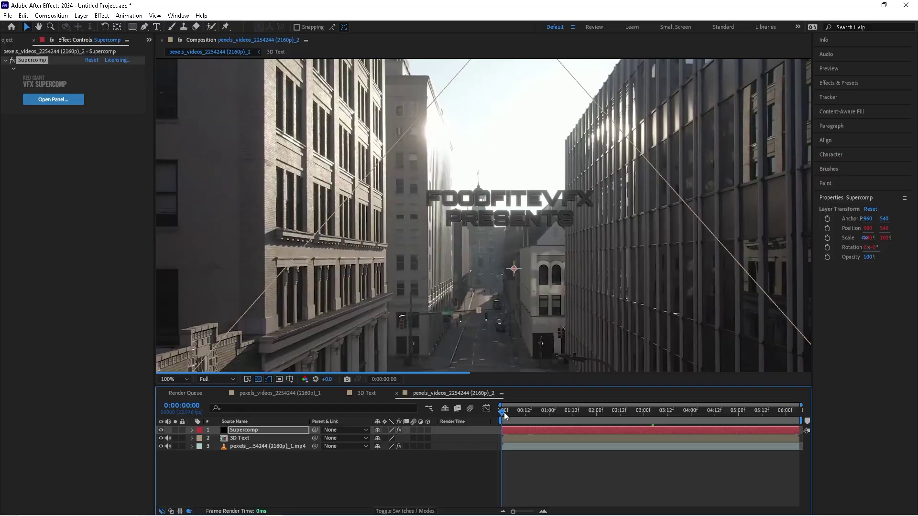